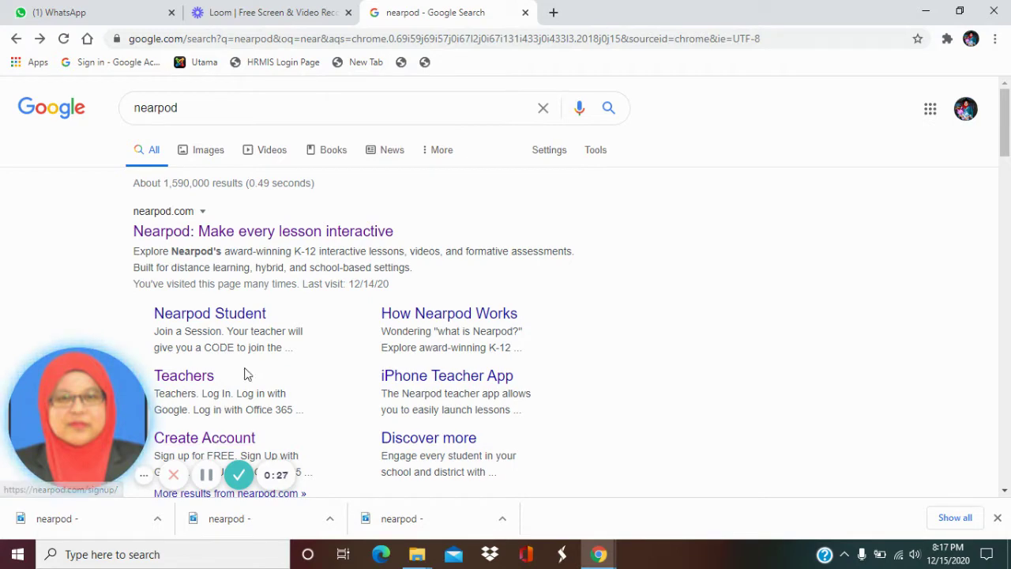
# Step: Open the Nearpod Teachers page from the search results and look through the lessons in My Library
pyautogui.click(187, 379)
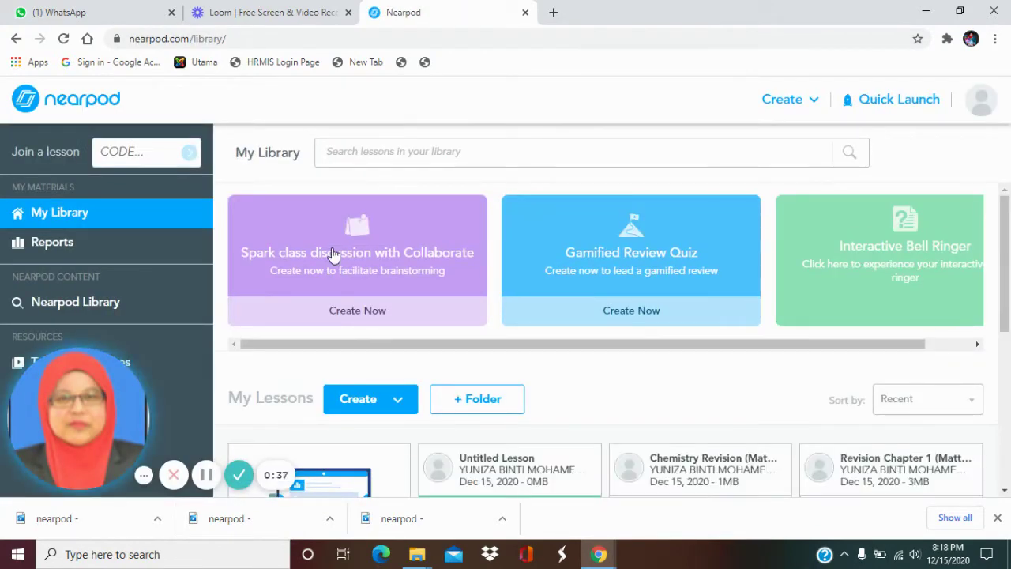
pyautogui.scroll(-1, 399, 316)
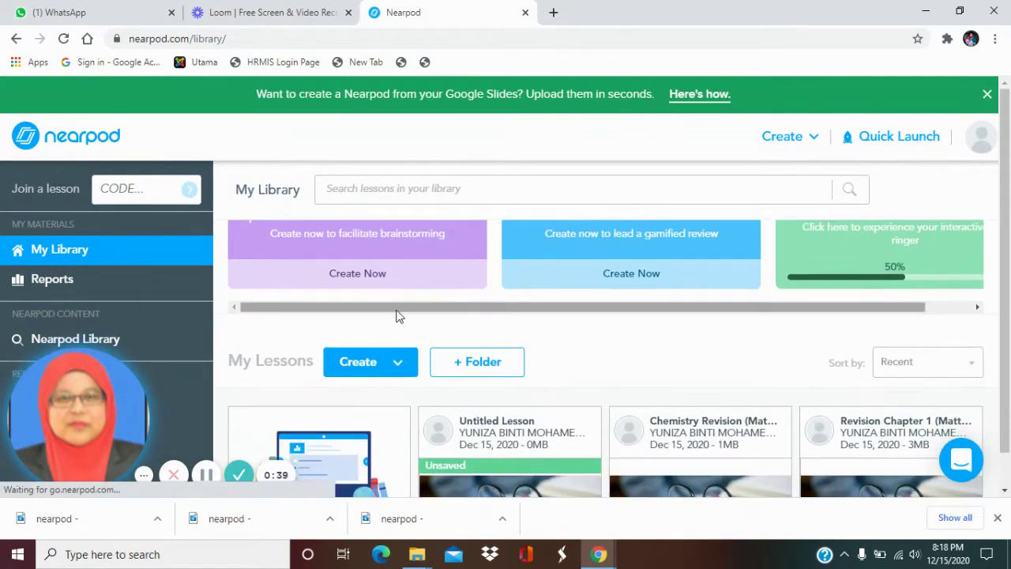
pyautogui.scroll(-3, 399, 316)
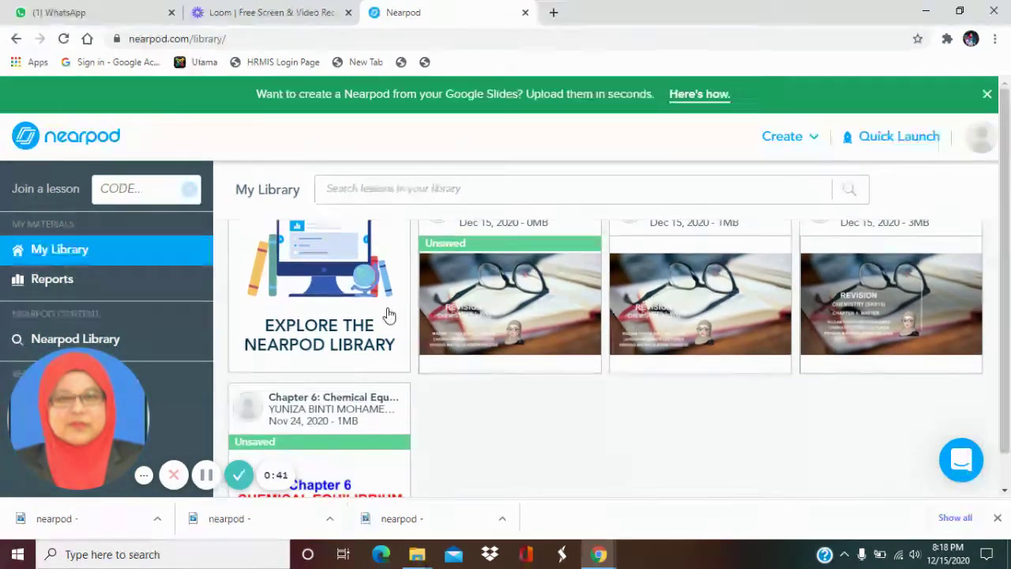
pyautogui.scroll(-1, 389, 314)
pyautogui.scroll(1, 458, 357)
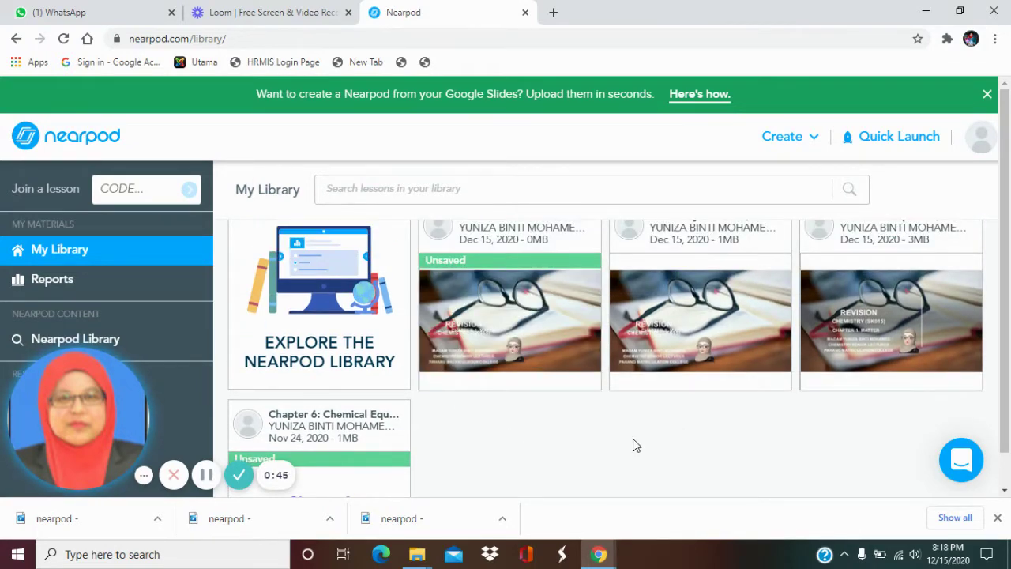
pyautogui.scroll(-1, 566, 420)
pyautogui.scroll(1, 565, 421)
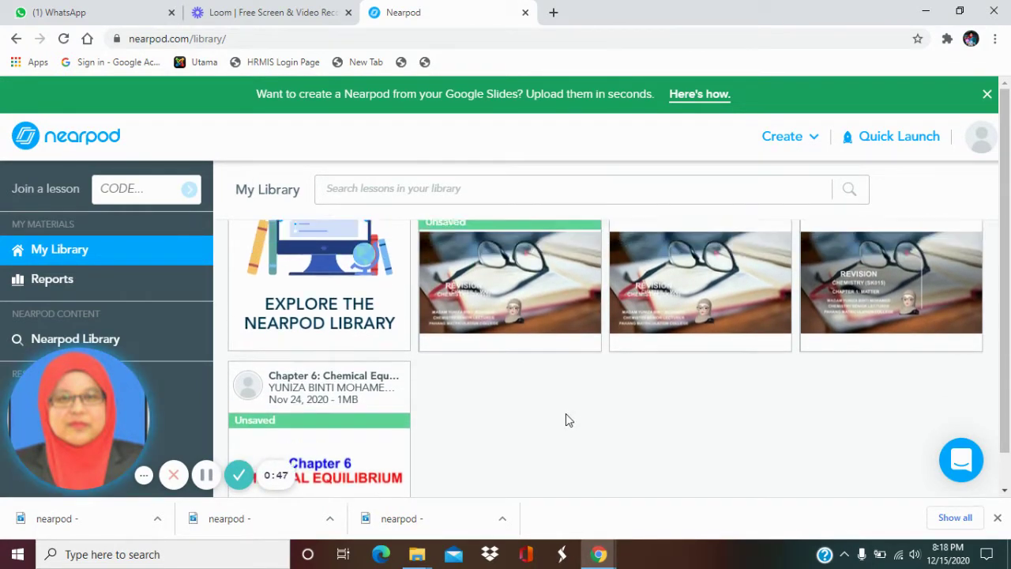
pyautogui.scroll(1, 566, 413)
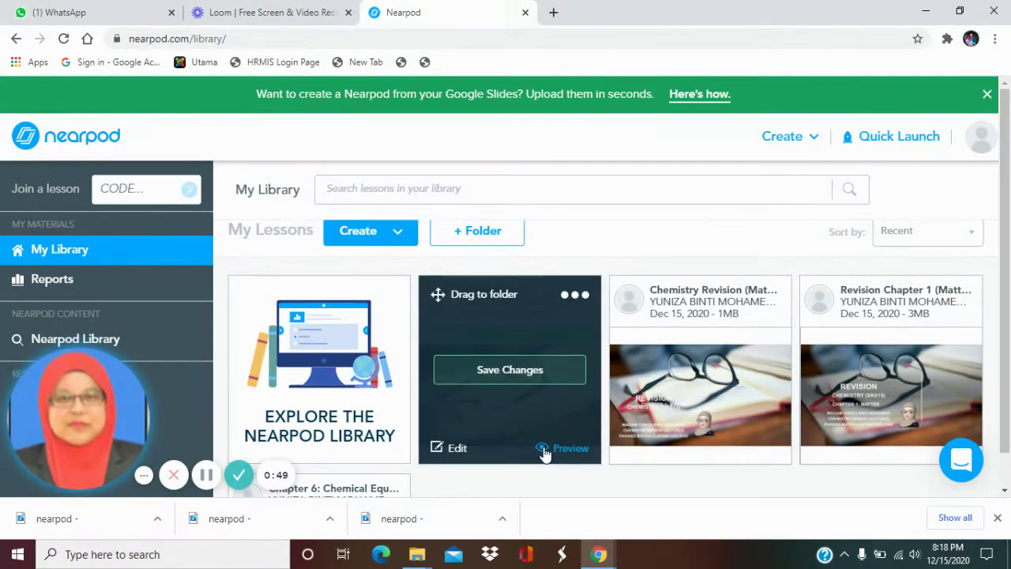
# Step: Create a new lesson and upload the CHEMISTRY REVISION (MATTER) presentation from the computer's Desktop into it
pyautogui.click(369, 237)
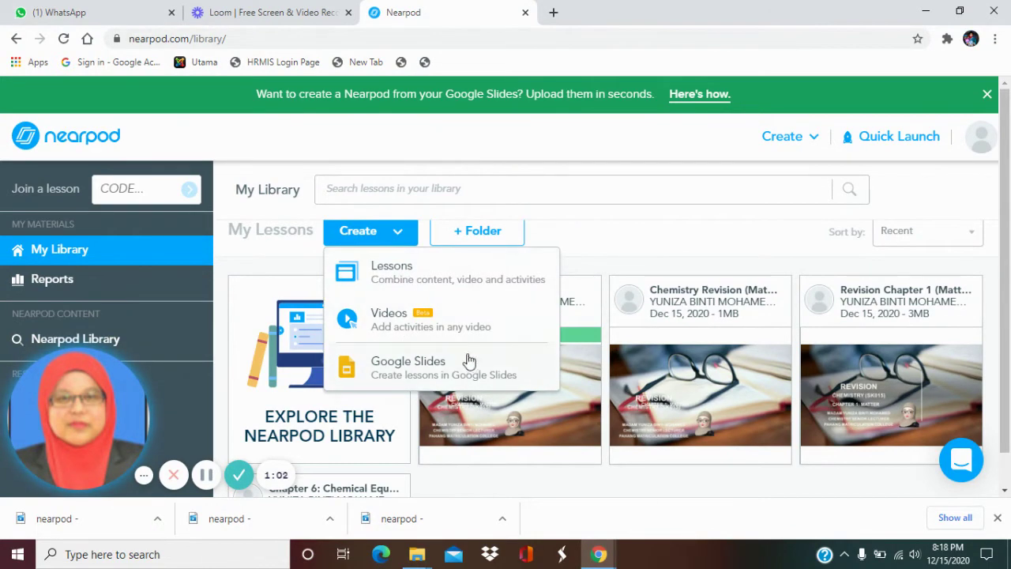
pyautogui.click(398, 276)
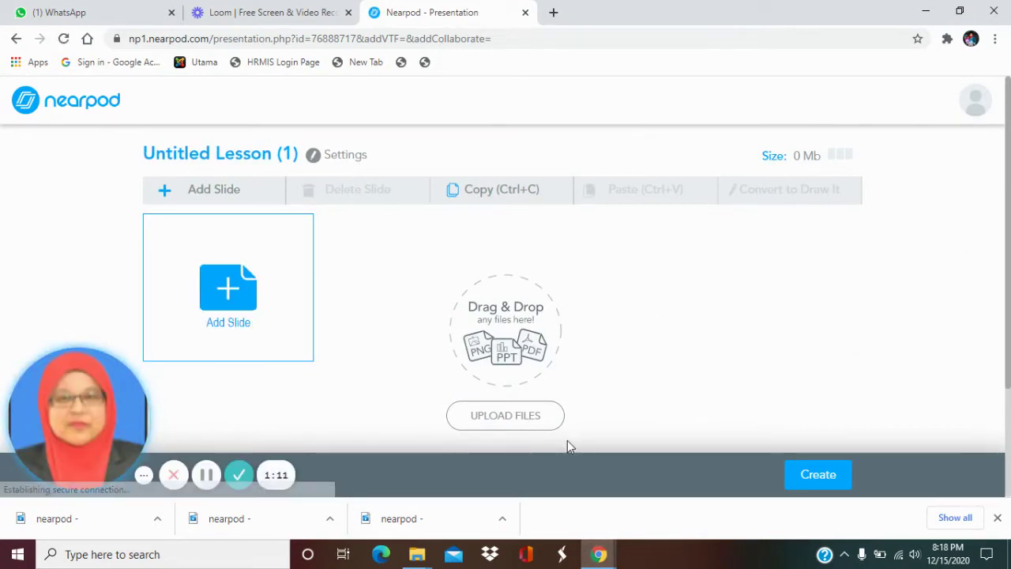
pyautogui.click(506, 419)
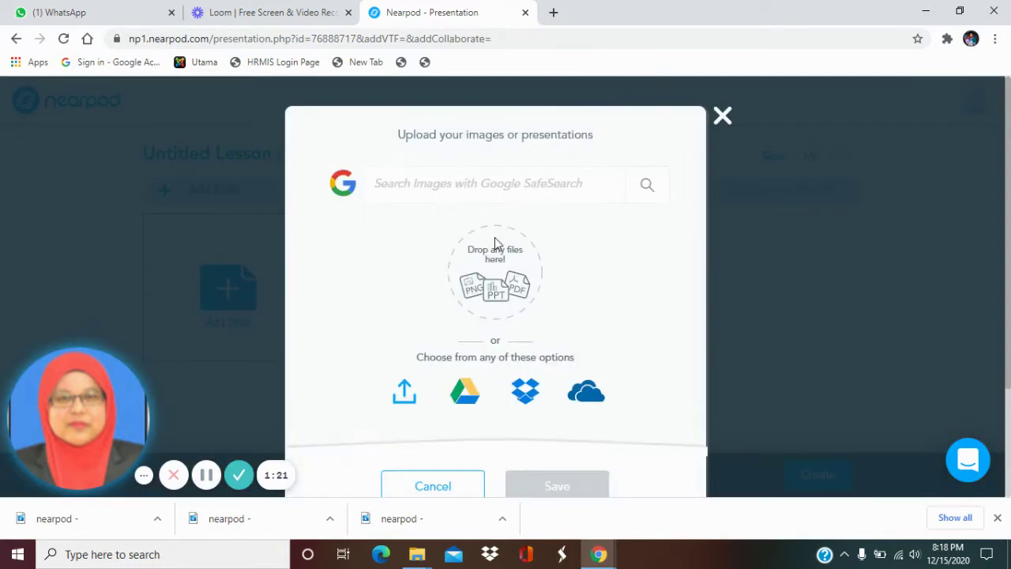
pyautogui.scroll(-1, 474, 356)
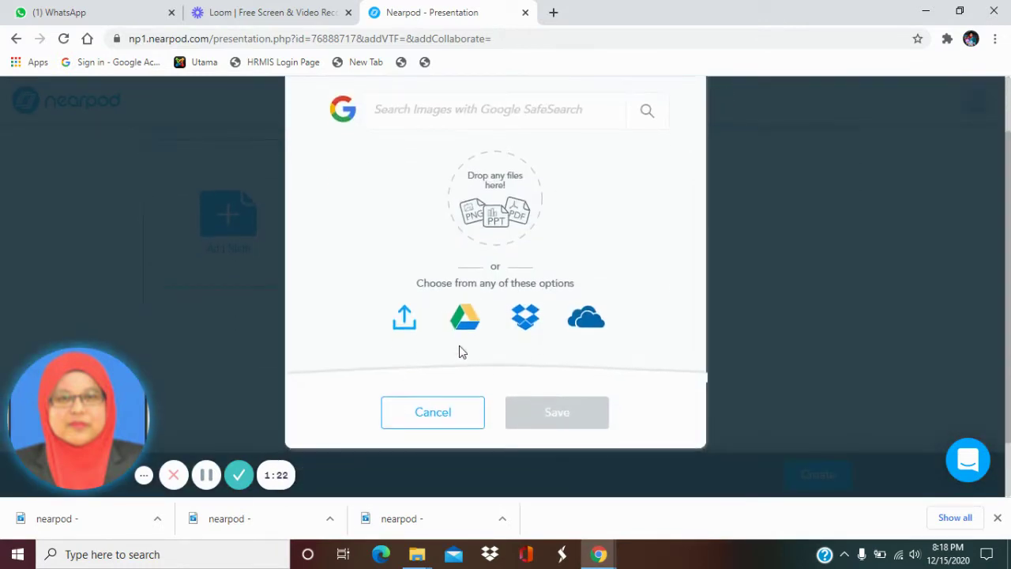
pyautogui.click(408, 324)
pyautogui.scroll(-2, 258, 202)
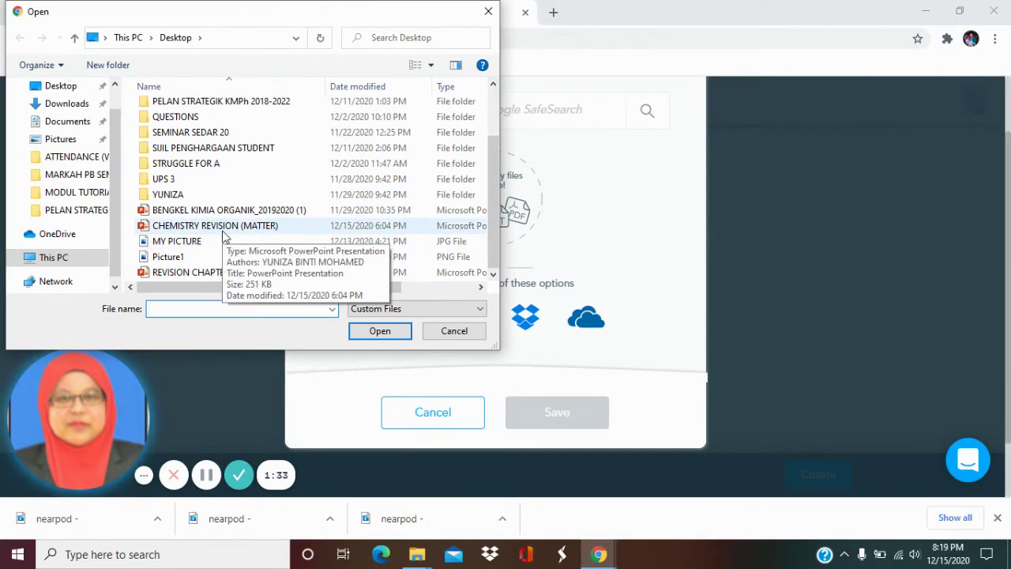
pyautogui.click(260, 229)
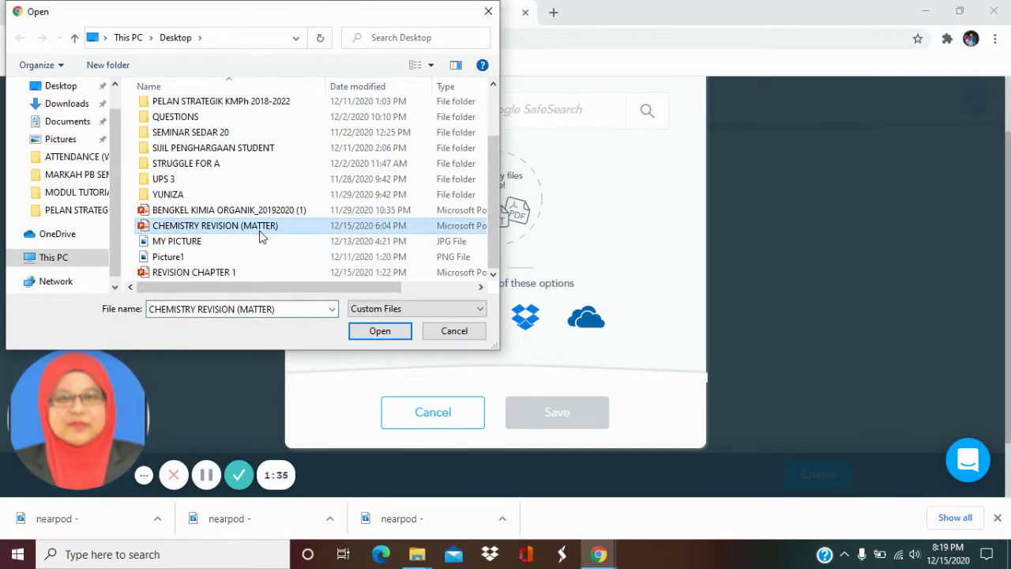
pyautogui.click(368, 338)
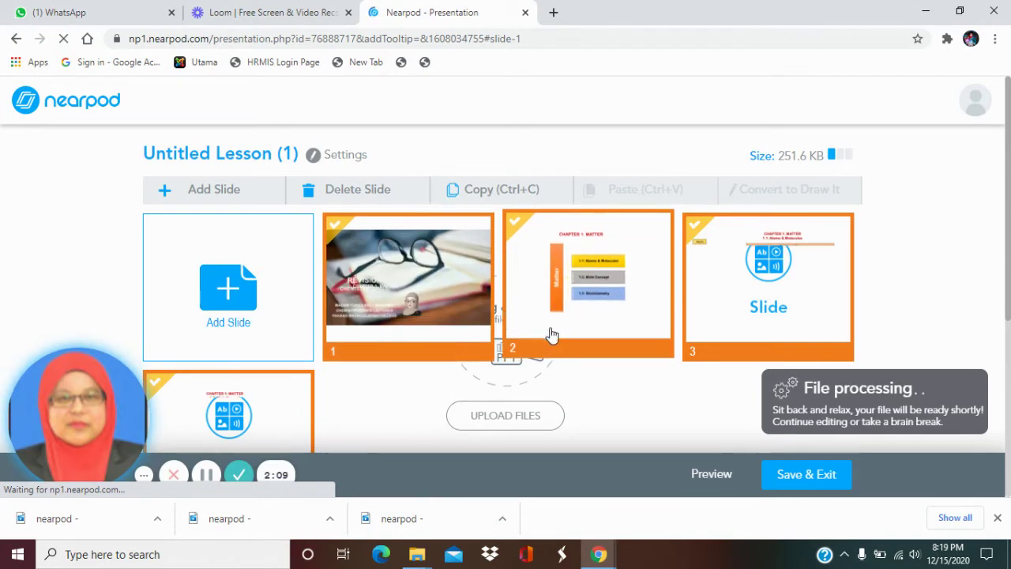
pyautogui.scroll(-1, 560, 322)
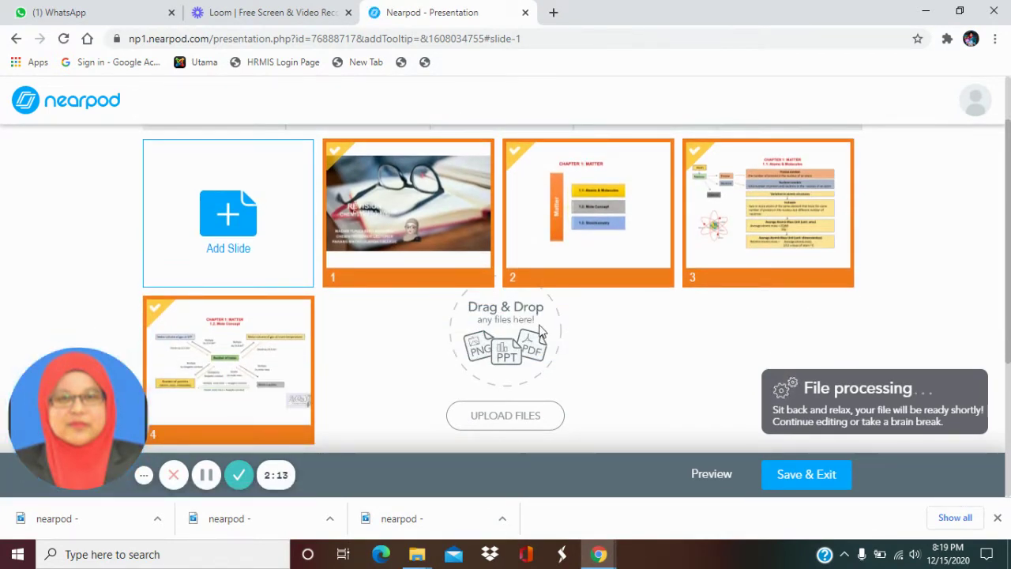
pyautogui.scroll(1, 540, 330)
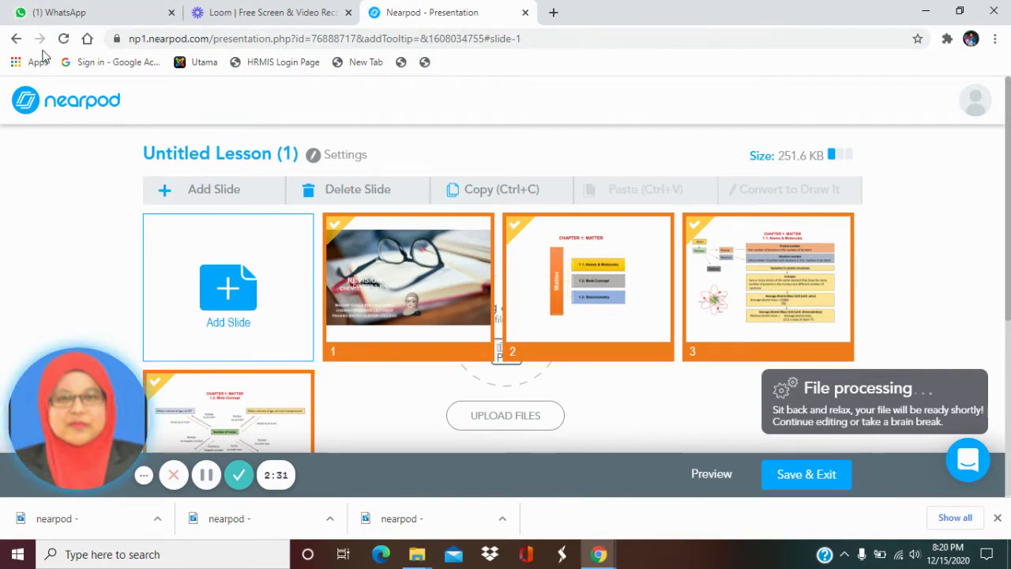
# Step: Return to My Library and open the saved Chemistry Revision (Matter) lesson for editing
pyautogui.click(17, 40)
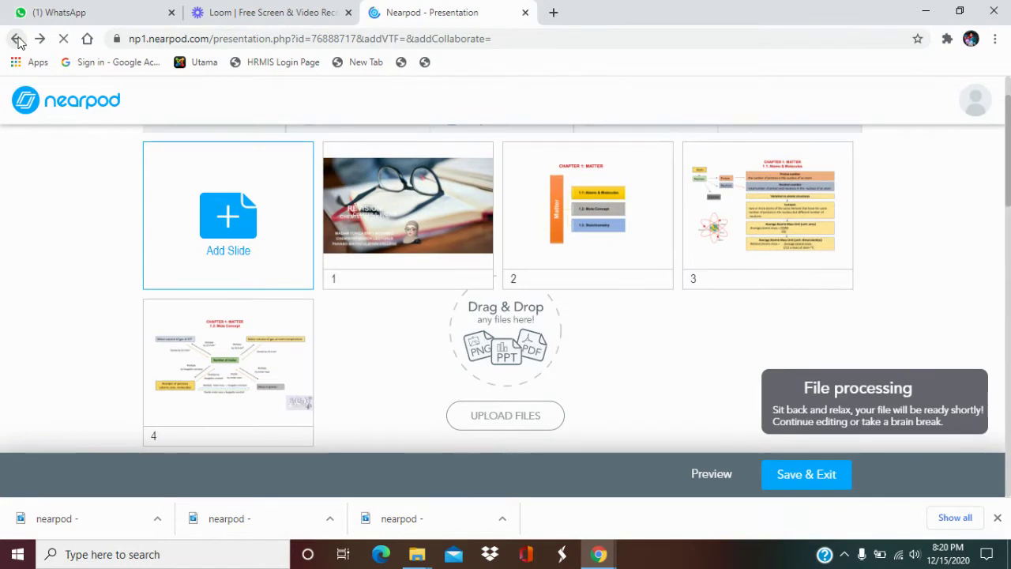
pyautogui.click(18, 40)
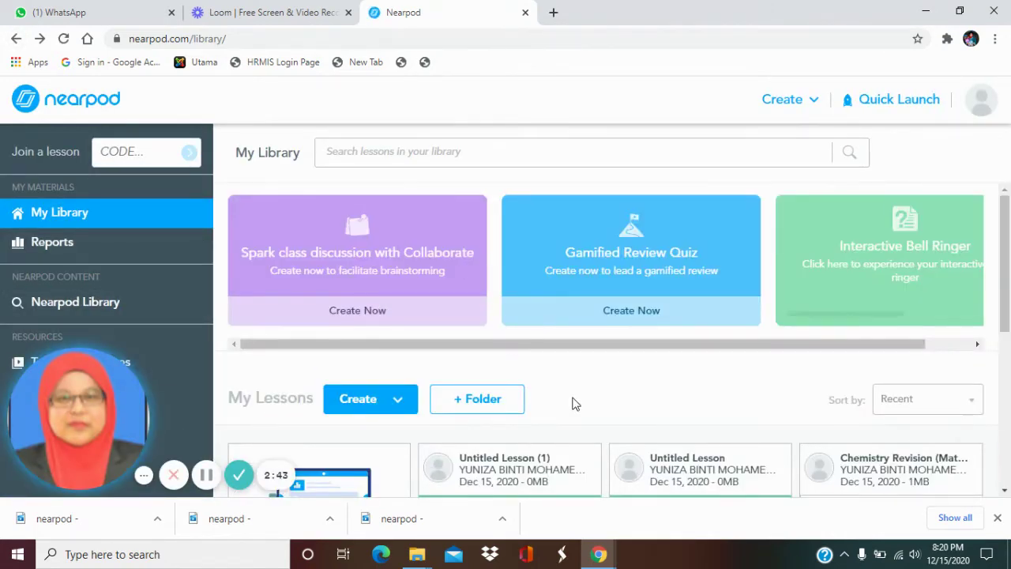
pyautogui.scroll(-2, 575, 404)
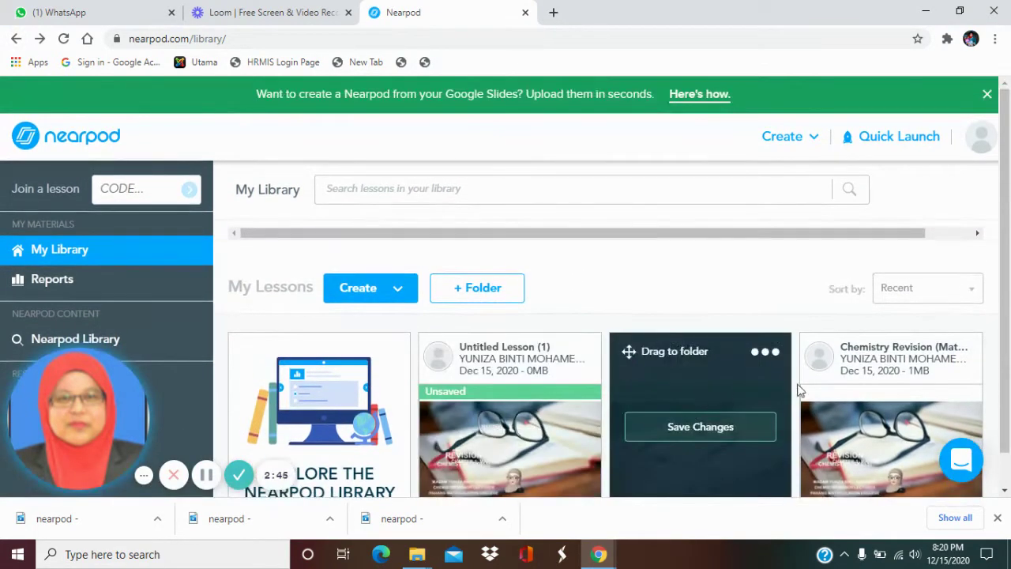
pyautogui.moveTo(808, 403)
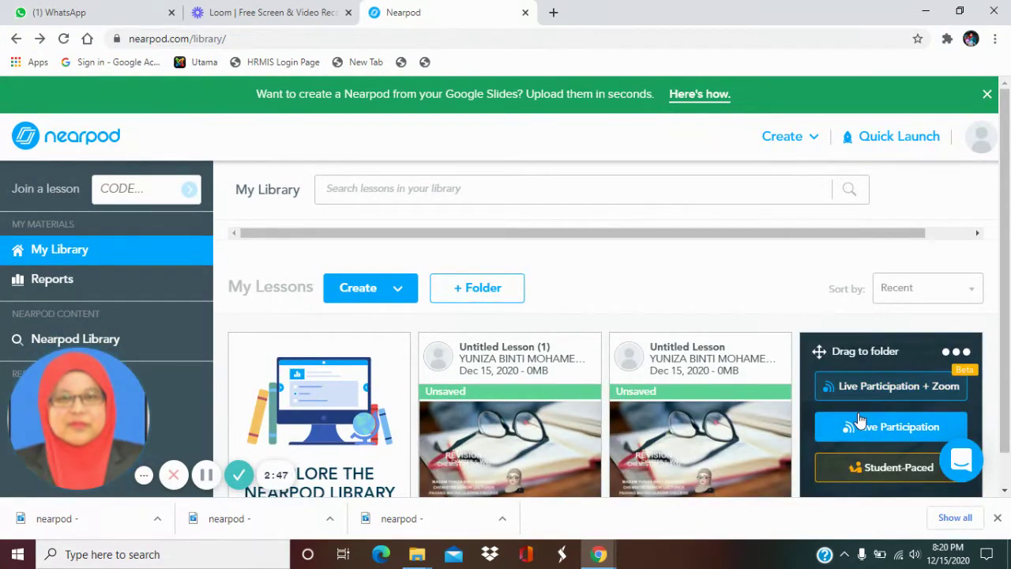
pyautogui.scroll(-1, 861, 423)
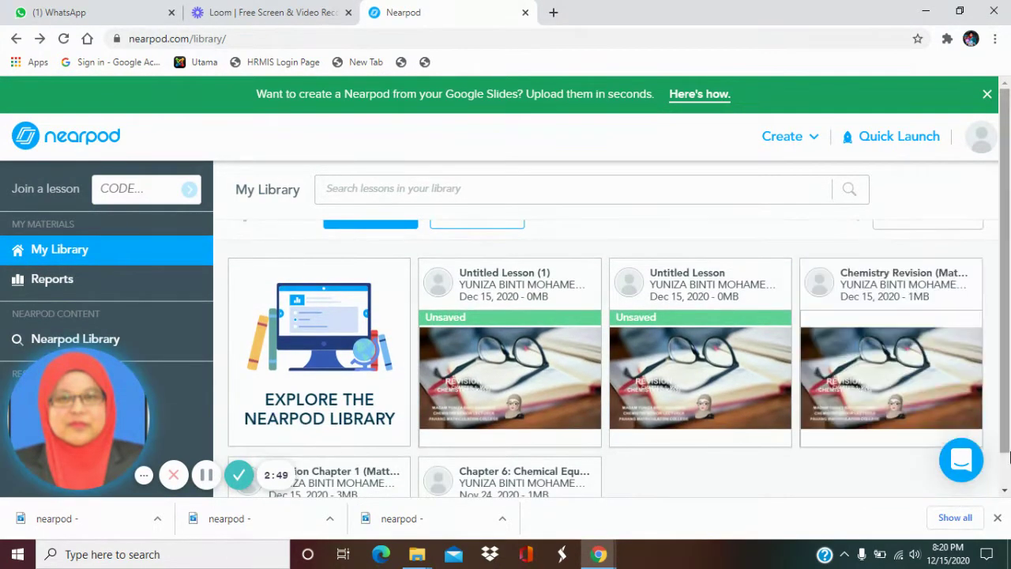
pyautogui.moveTo(912, 446)
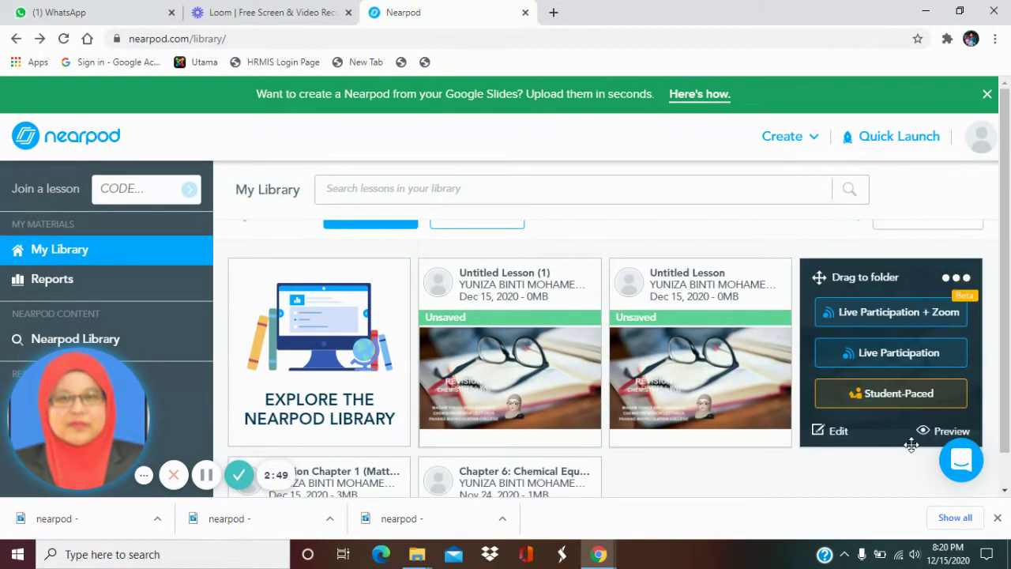
pyautogui.click(836, 436)
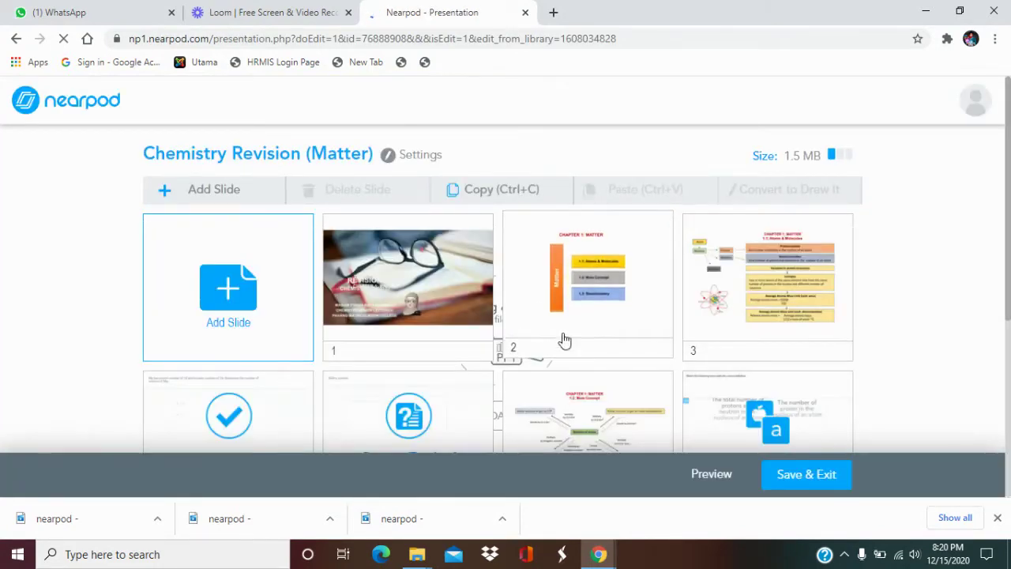
# Step: Add a new slide to the Chemistry Revision (Matter) lesson using the Quiz activity
pyautogui.scroll(-1, 881, 332)
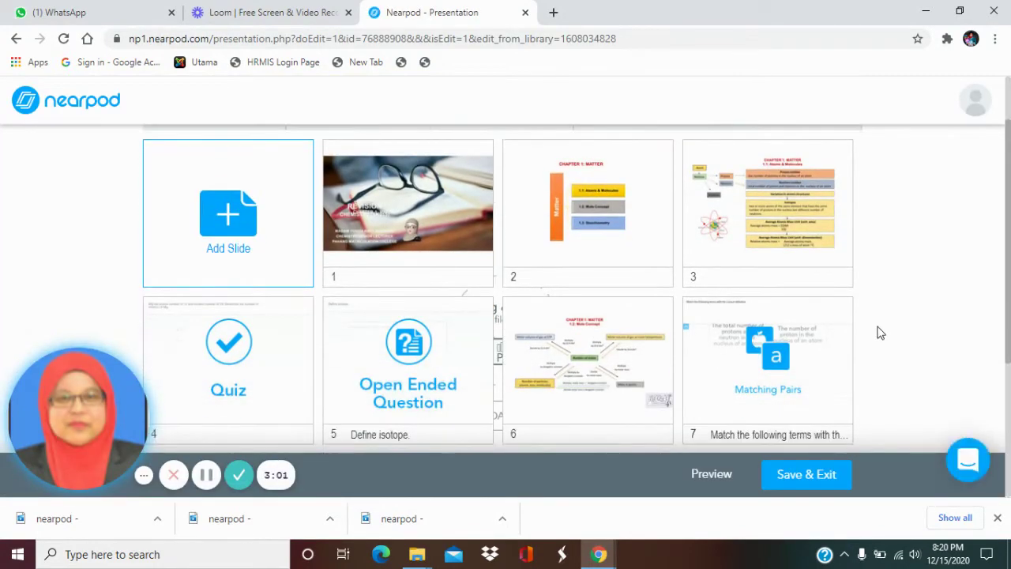
pyautogui.scroll(-1, 881, 333)
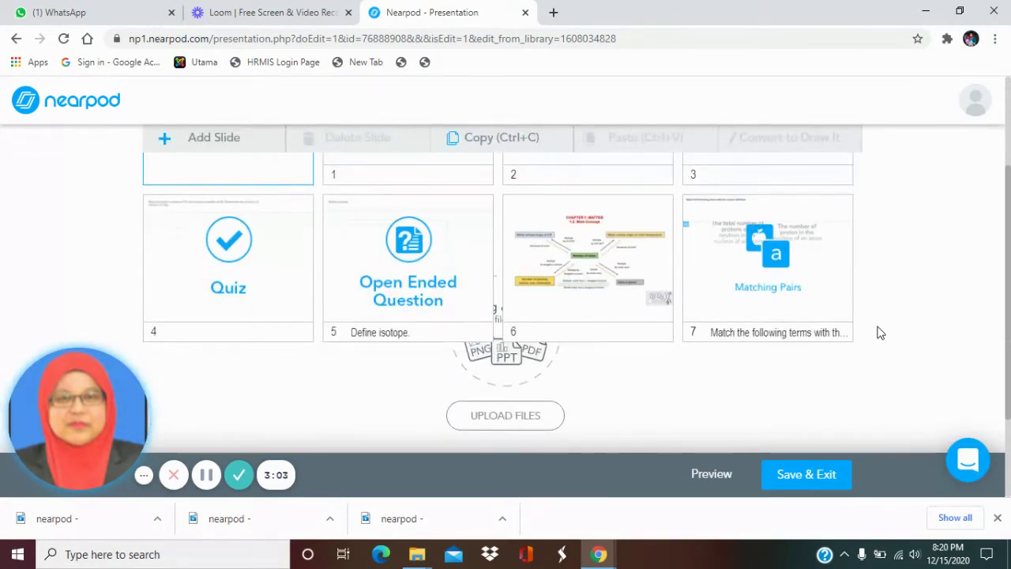
pyautogui.scroll(1, 881, 333)
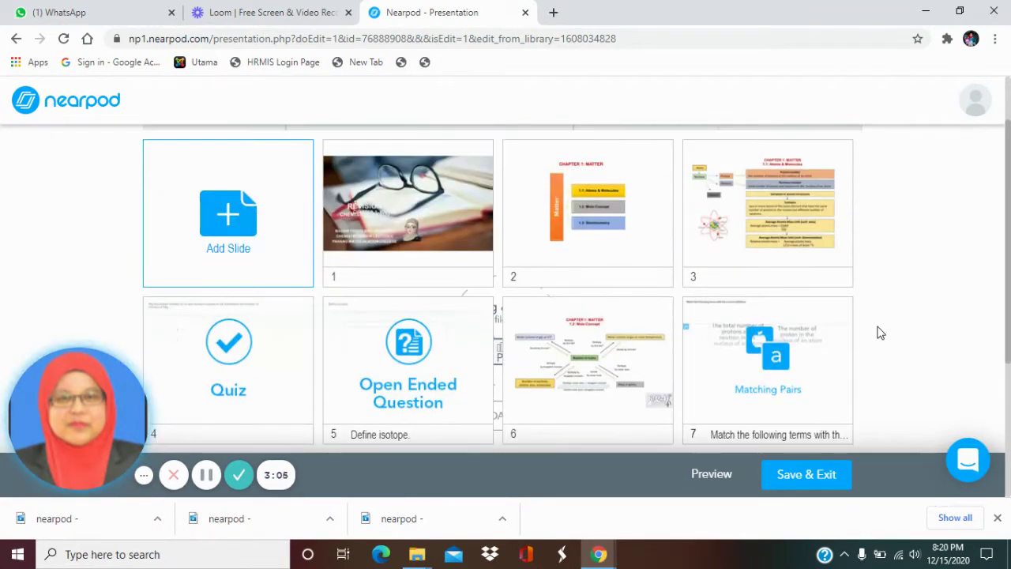
pyautogui.scroll(1, 881, 333)
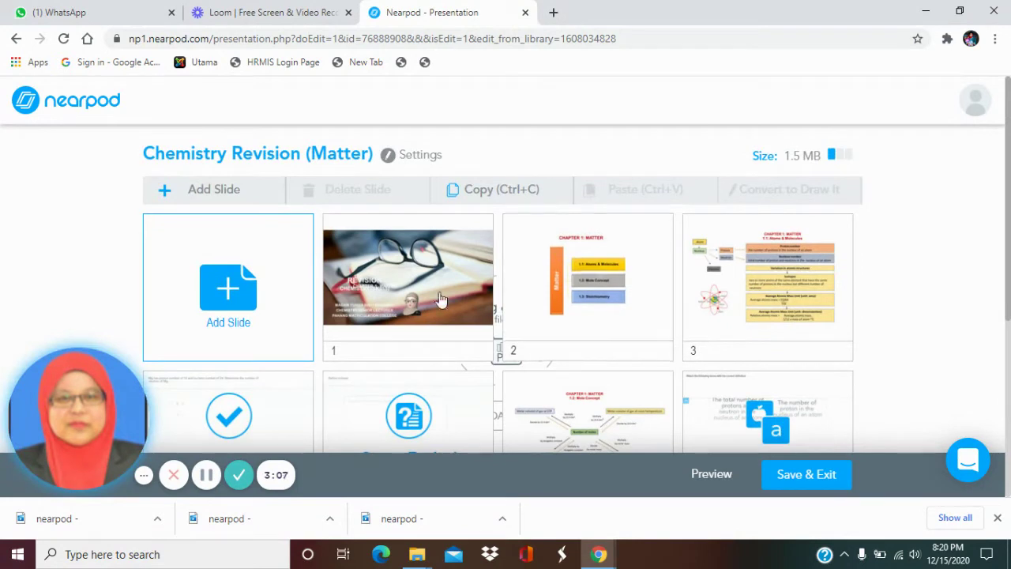
pyautogui.click(226, 299)
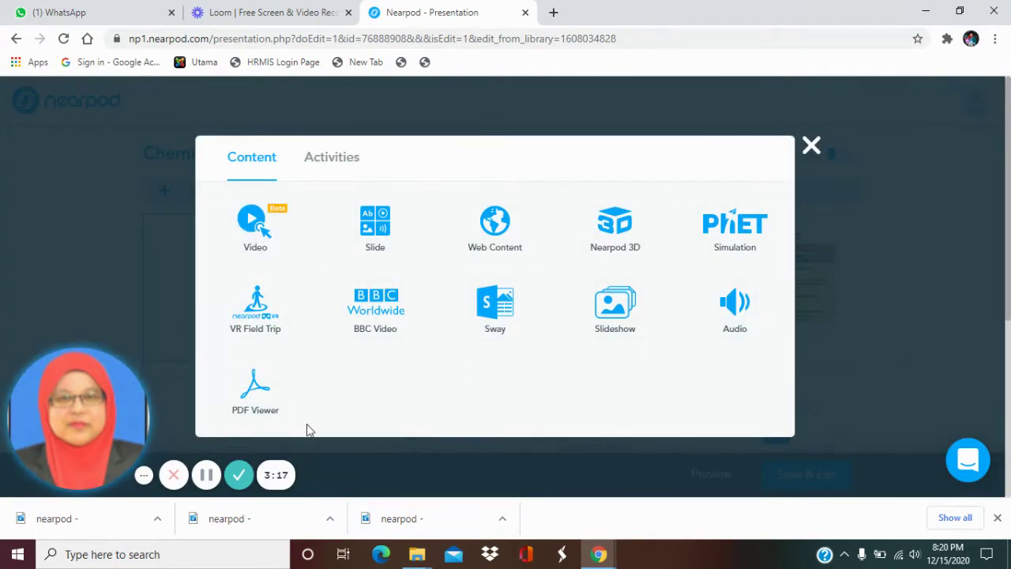
pyautogui.click(335, 162)
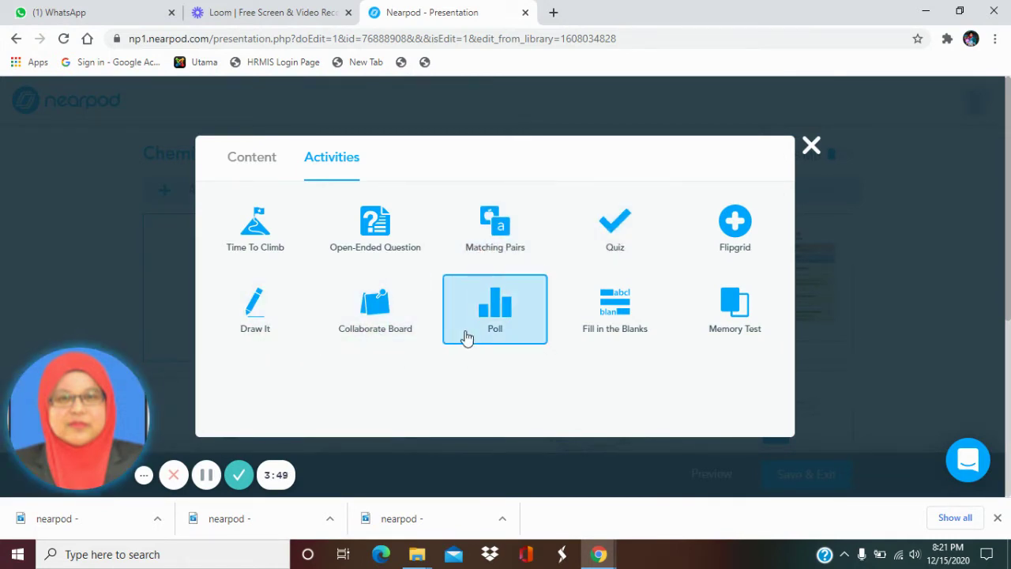
pyautogui.click(613, 243)
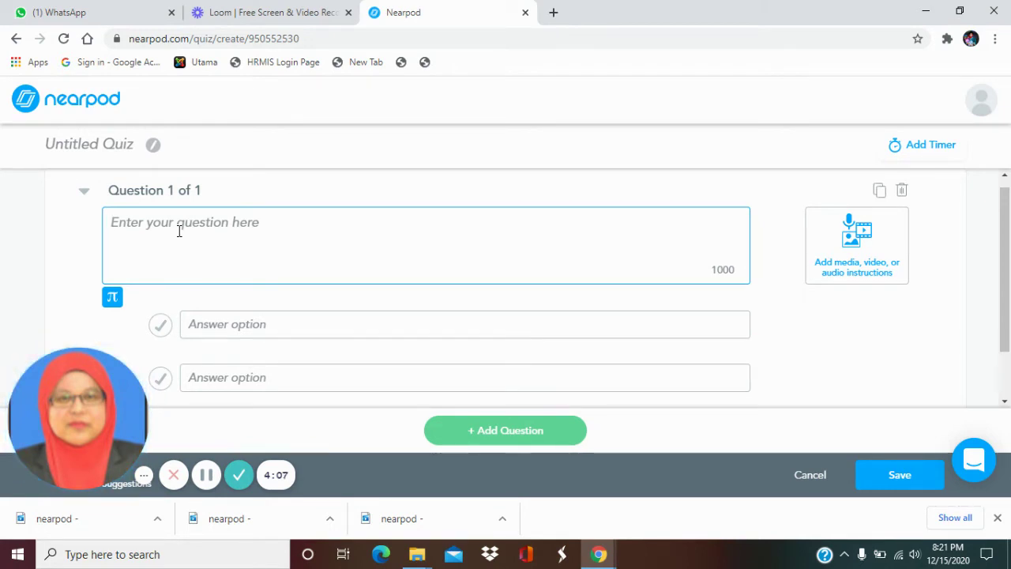
# Step: Enter "rghje" as the first quiz question, with "regr" and "rgtr" as its first two answer options
pyautogui.write('rghje')
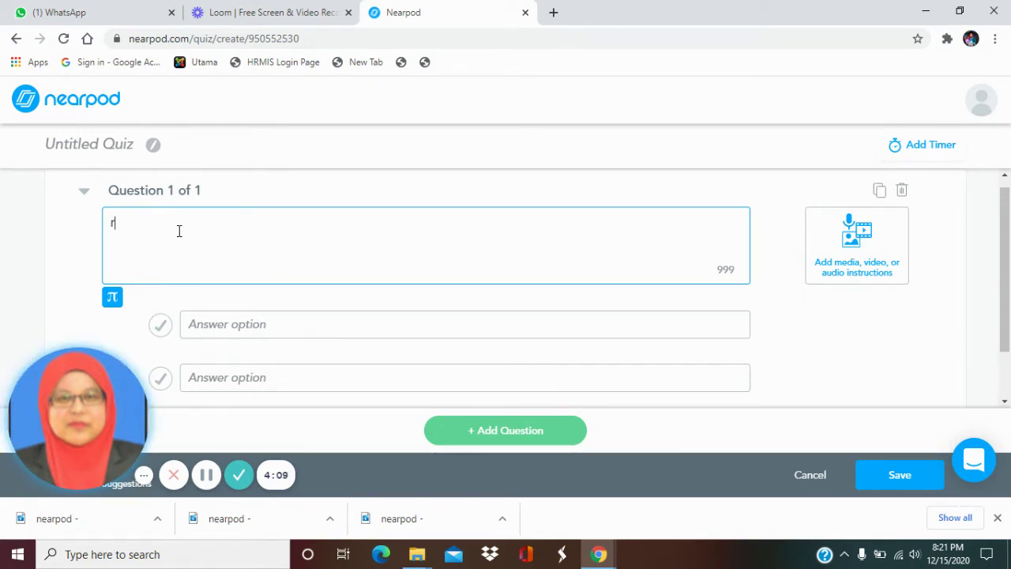
pyautogui.click(207, 330)
pyautogui.write('regr')
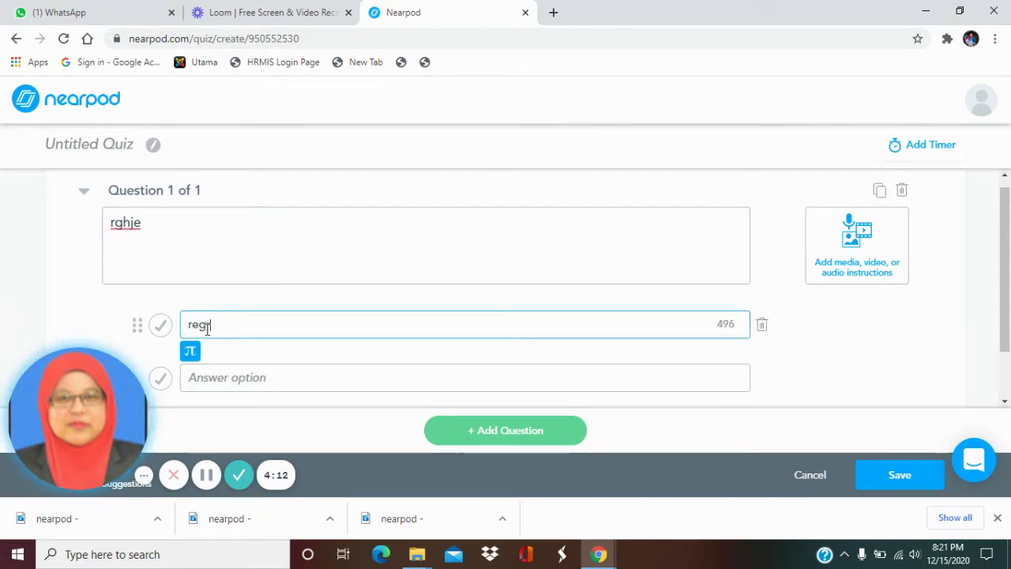
pyautogui.click(192, 378)
pyautogui.write('rgtr')
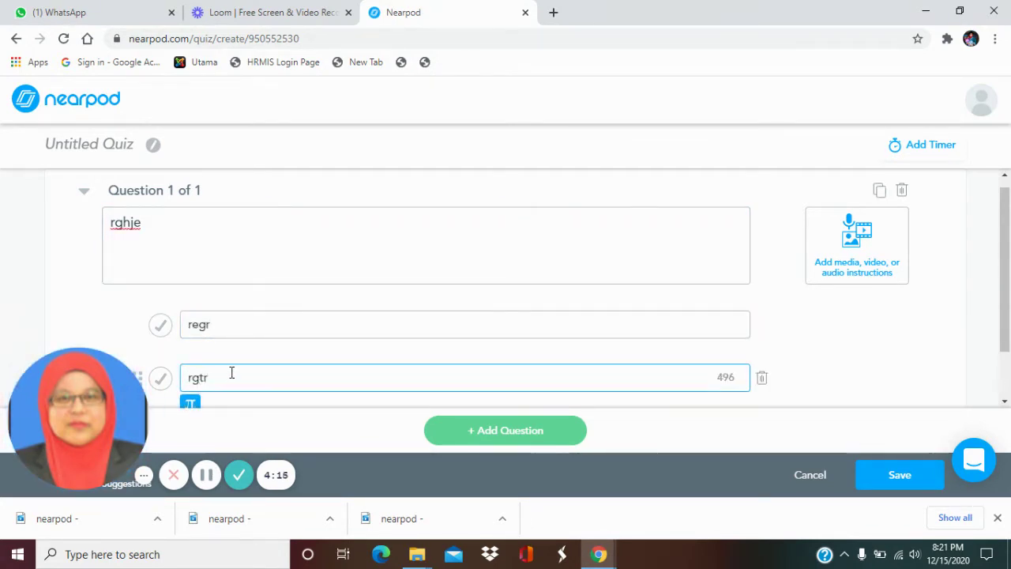
# Step: Add "fre" and "fr4g" as the third and fourth answer options of the quiz question
pyautogui.scroll(-1, 387, 337)
pyautogui.click(434, 369)
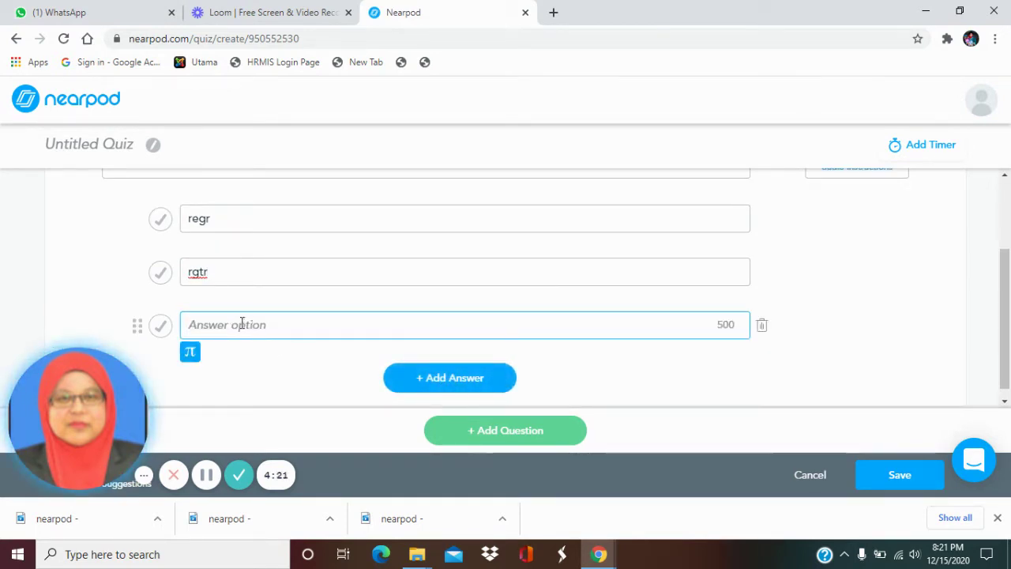
pyautogui.write('fre')
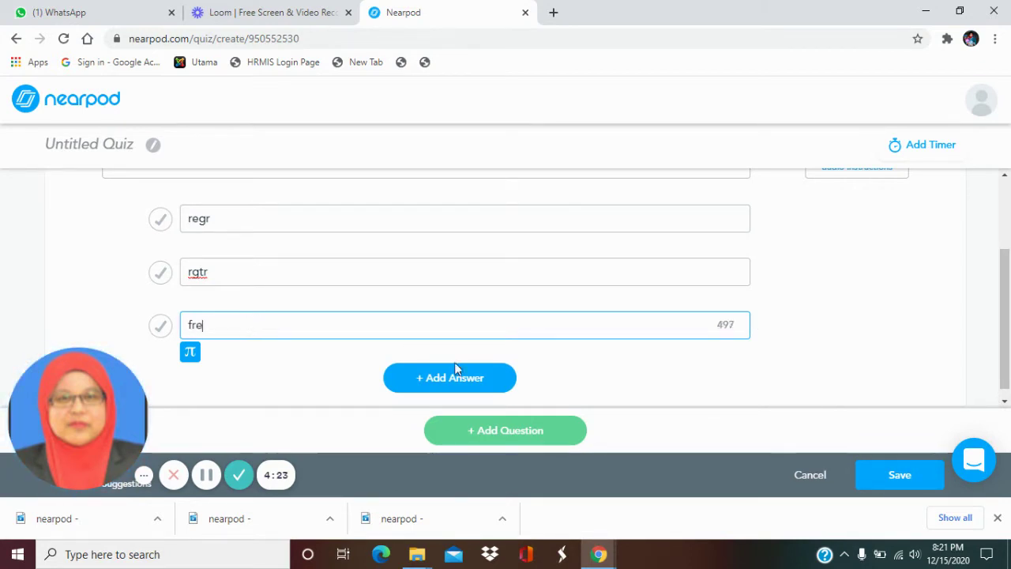
pyautogui.click(453, 376)
pyautogui.write('f')
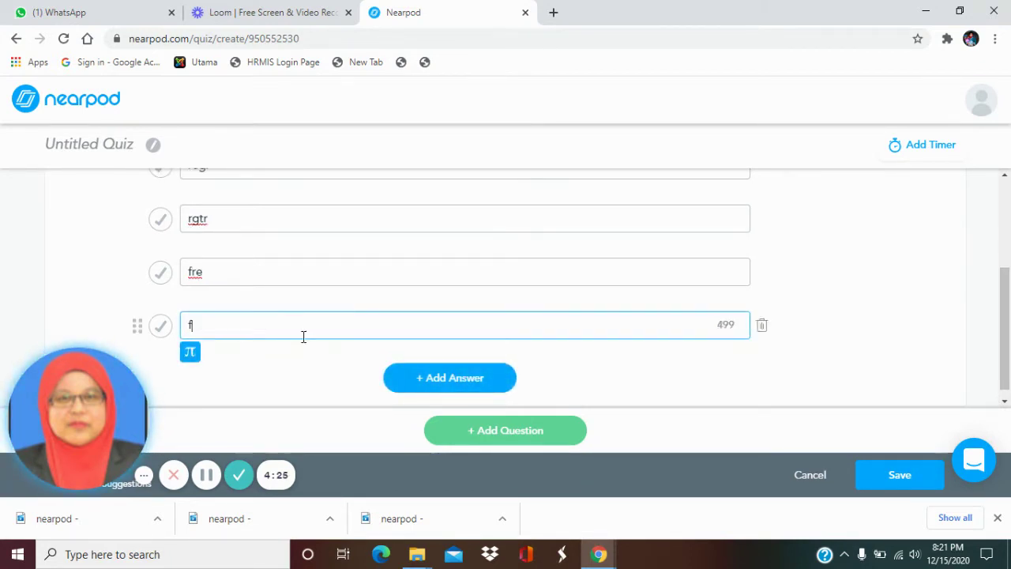
pyautogui.write('rg')
# Step: Mark "rgtr" as the correct answer and save the quiz to the lesson
pyautogui.scroll(3, 275, 346)
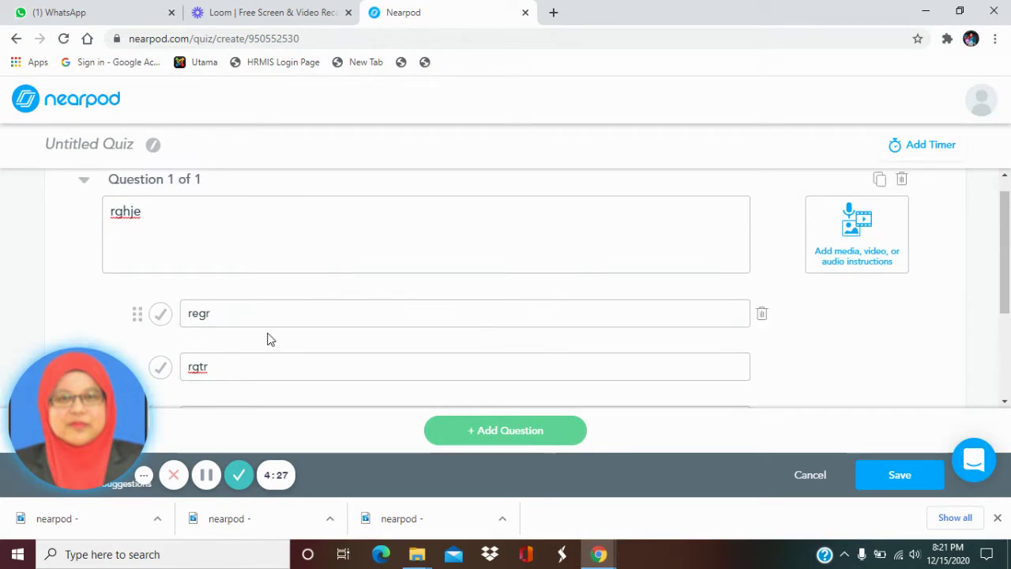
pyautogui.scroll(-2, 267, 340)
pyautogui.scroll(1, 264, 313)
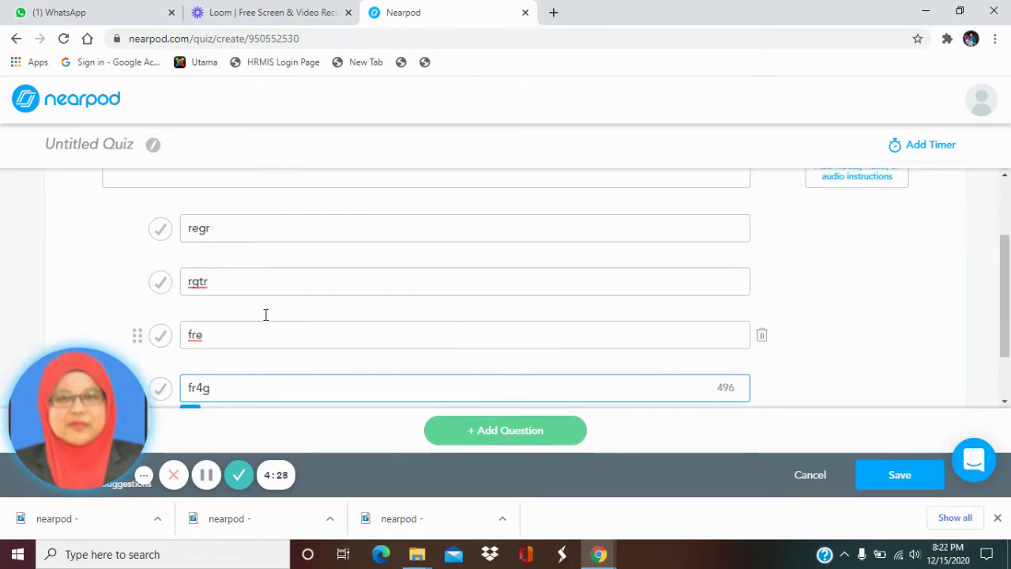
pyautogui.click(162, 285)
pyautogui.scroll(-1, 621, 322)
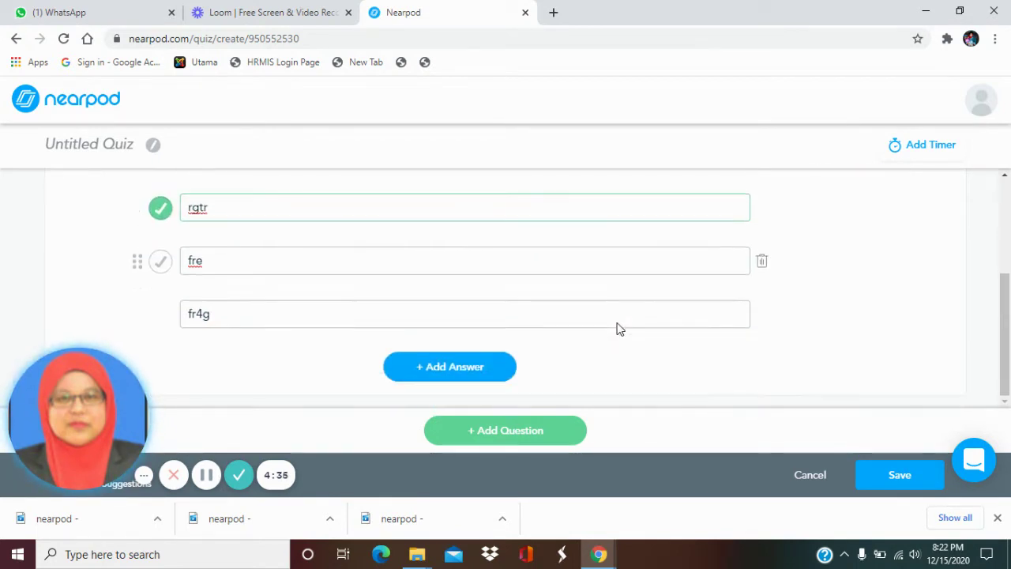
pyautogui.click(903, 471)
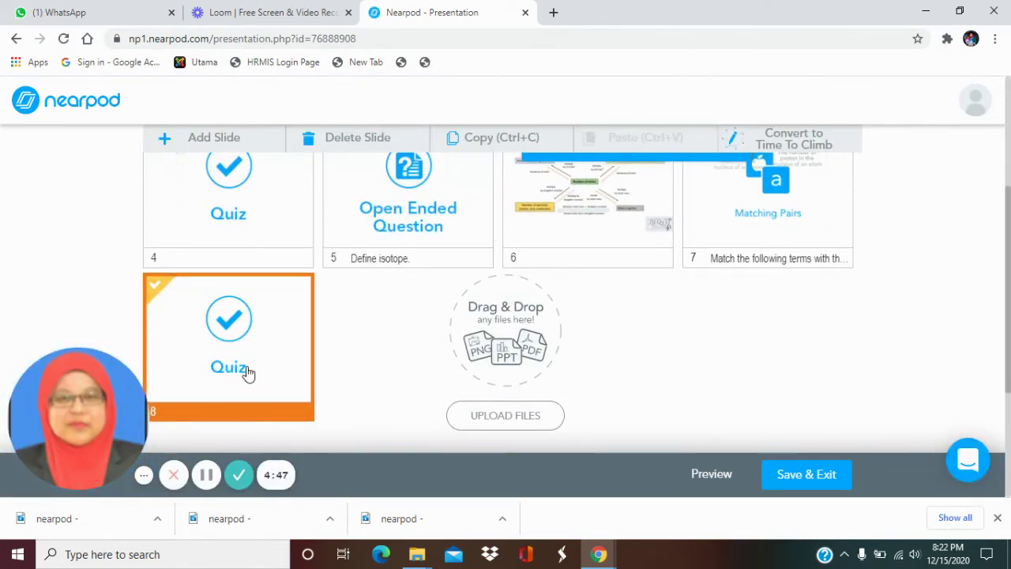
# Step: Move the new quiz slide from the end of the lesson to position 4, ahead of the existing quiz, and deselect it
pyautogui.scroll(2, 247, 372)
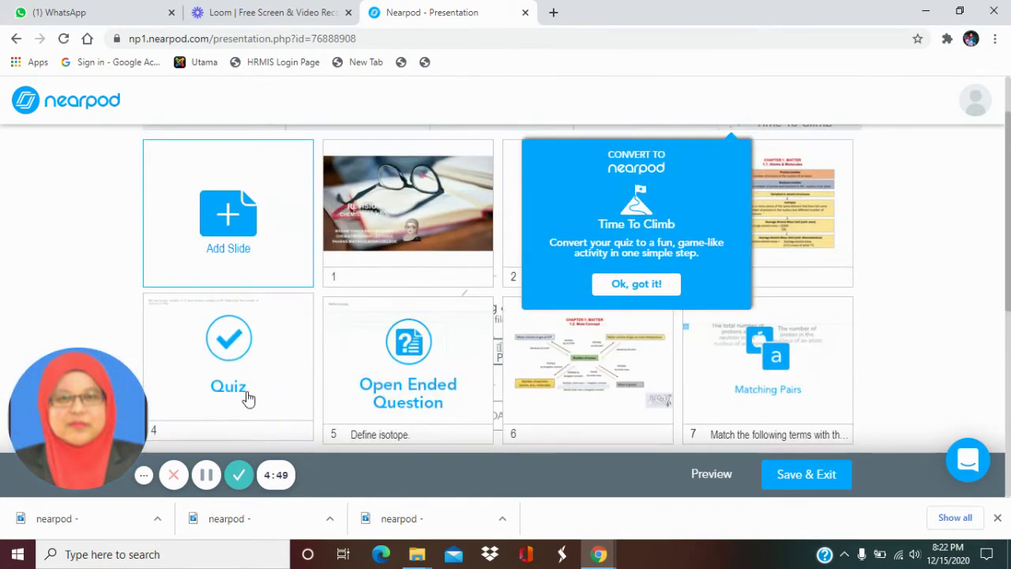
pyautogui.scroll(-1, 250, 417)
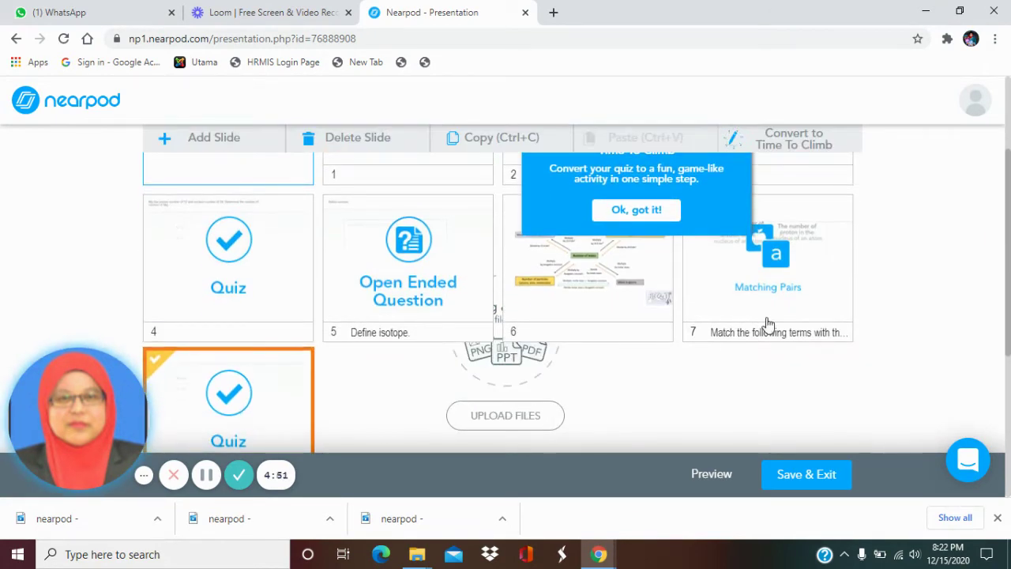
pyautogui.click(892, 283)
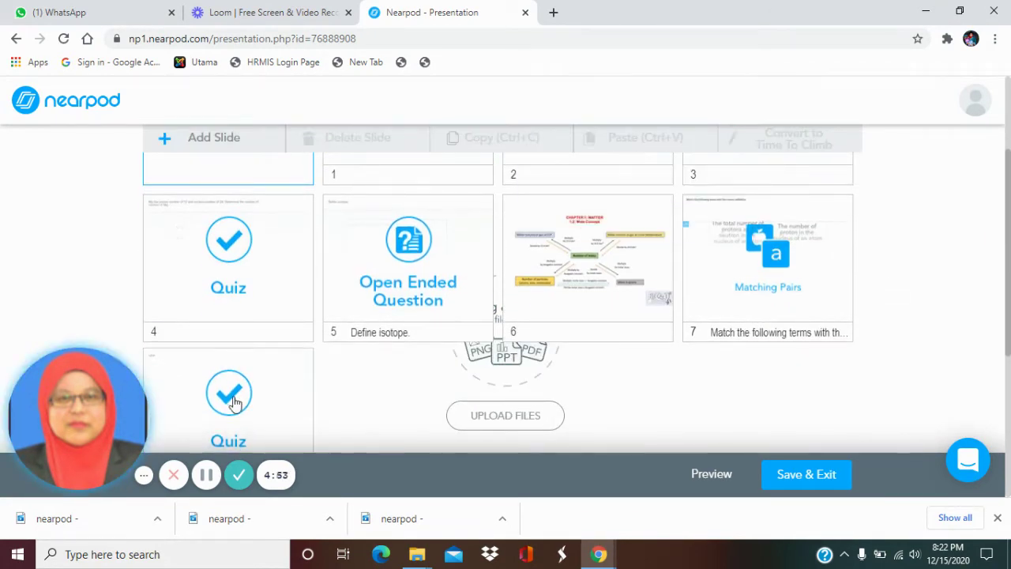
pyautogui.scroll(1, 234, 403)
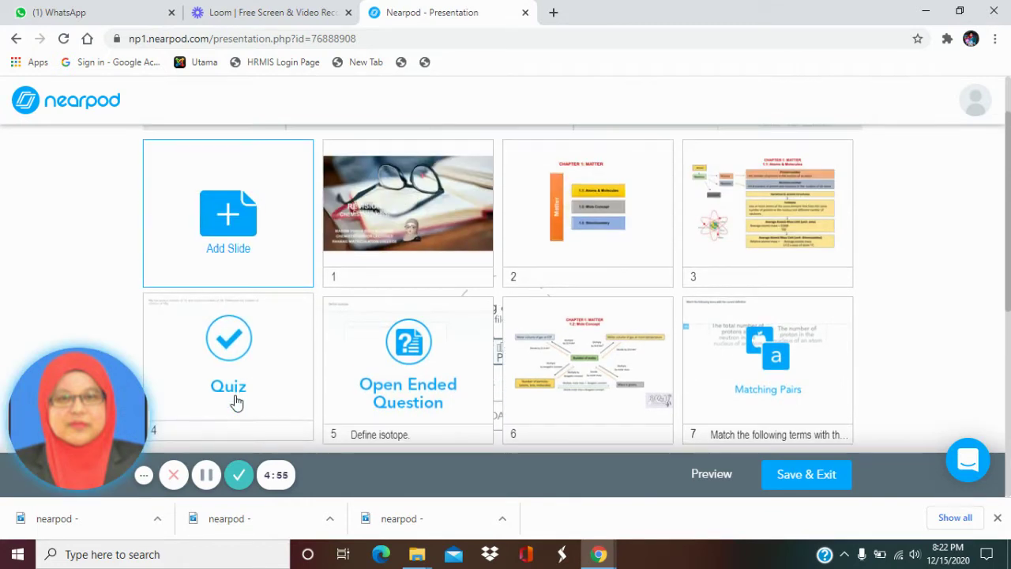
pyautogui.scroll(-1, 235, 403)
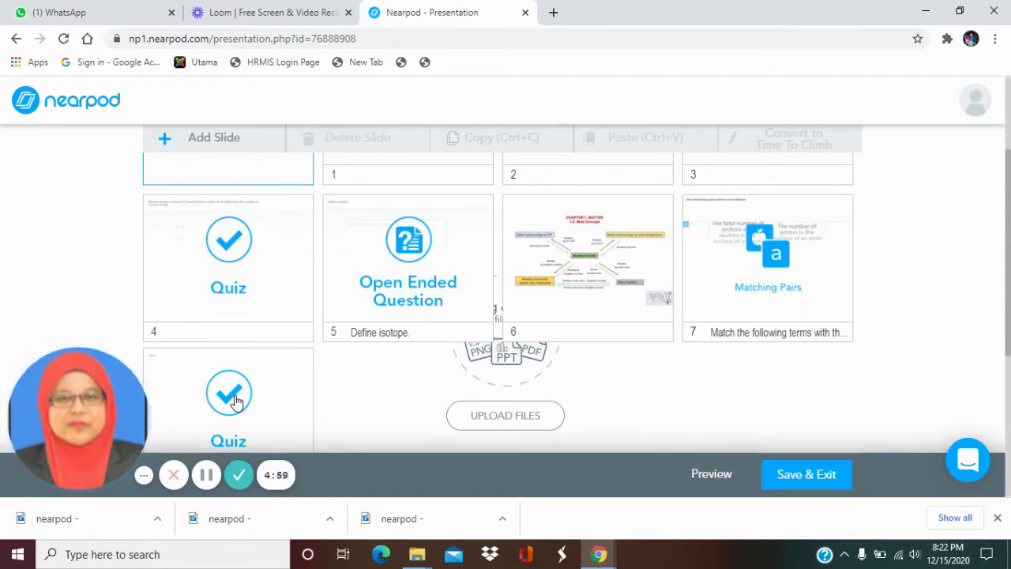
pyautogui.scroll(2, 234, 403)
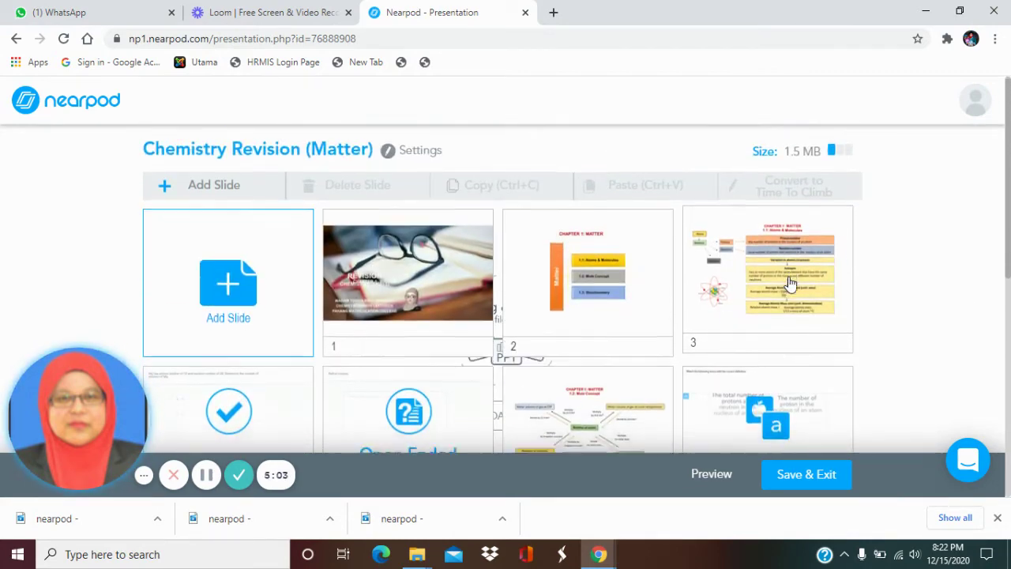
pyautogui.scroll(-1, 790, 283)
pyautogui.scroll(-1, 790, 282)
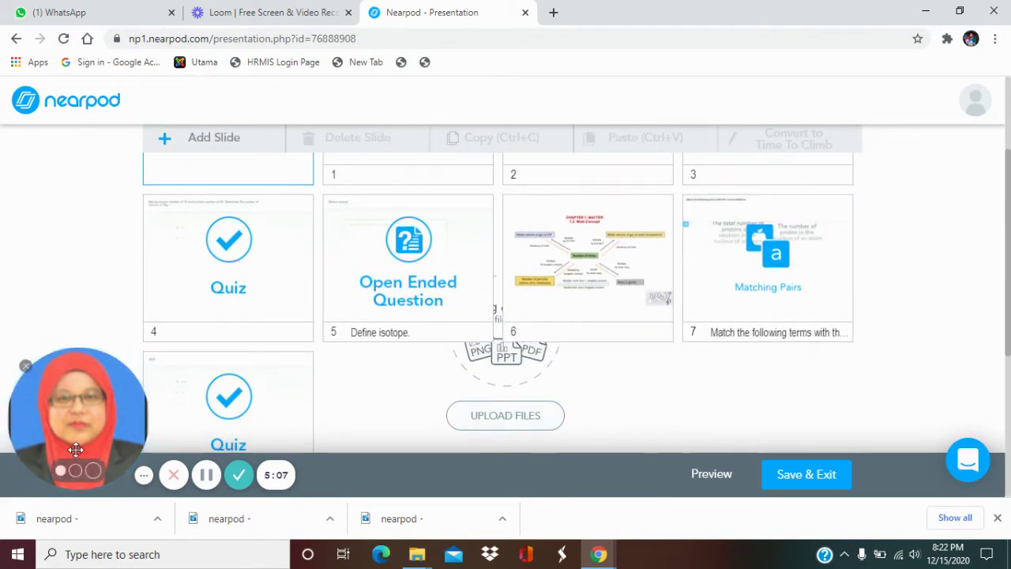
pyautogui.moveTo(233, 440); pyautogui.dragTo(227, 278)
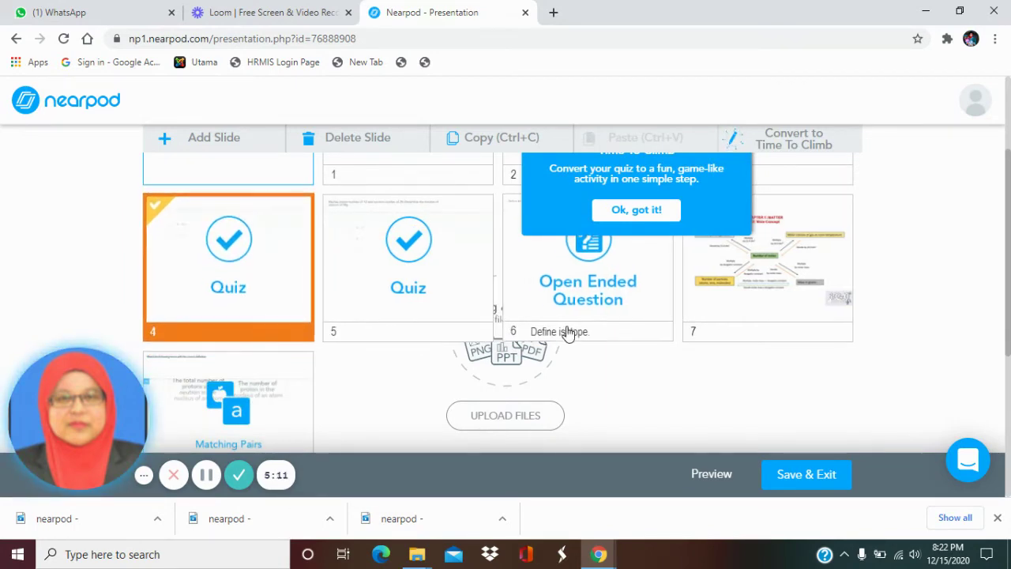
pyautogui.scroll(2, 844, 229)
pyautogui.click(932, 280)
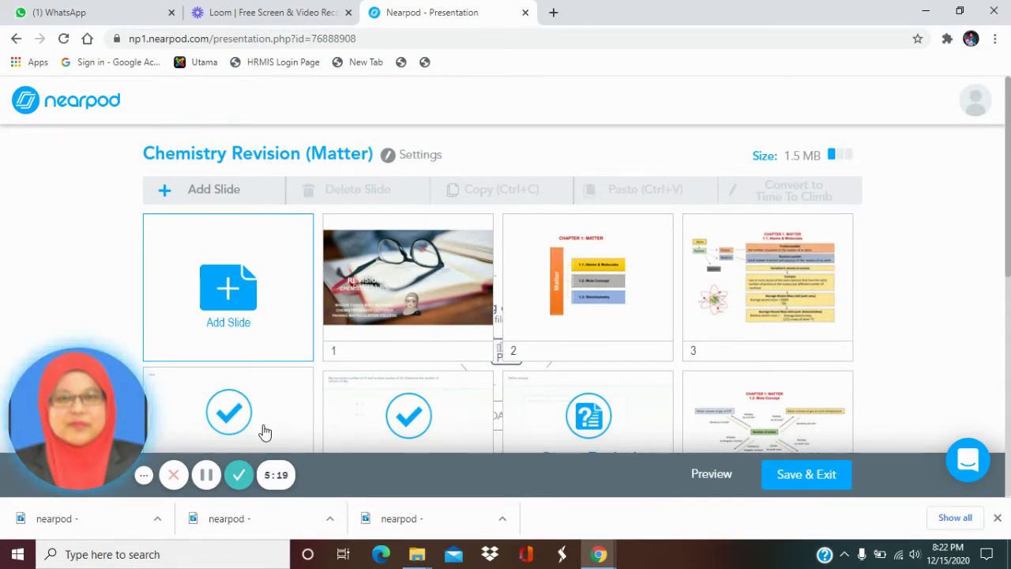
# Step: Add another slide to the lesson using the Open-Ended Question activity
pyautogui.scroll(-3, 267, 429)
pyautogui.scroll(1, 461, 244)
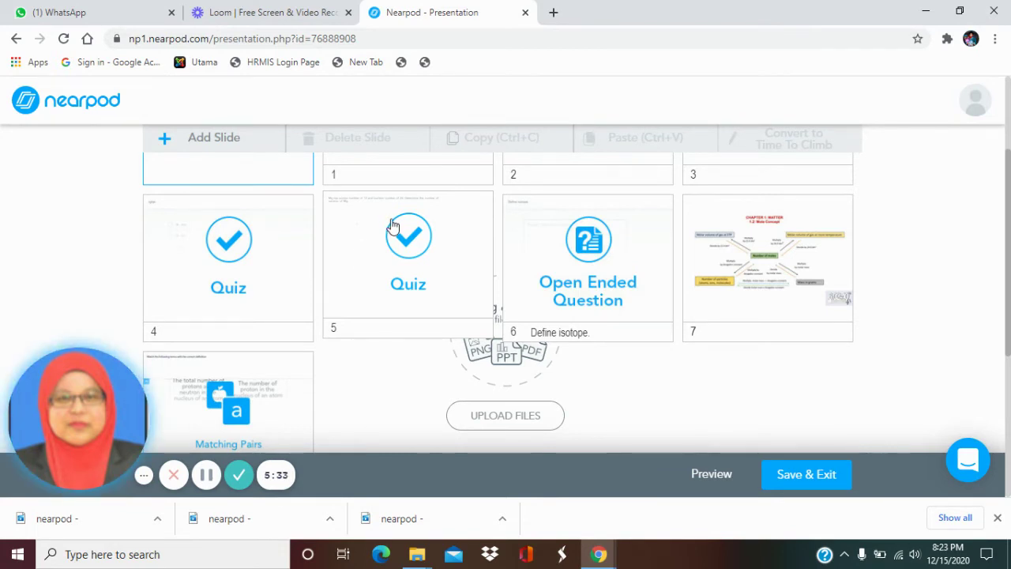
pyautogui.scroll(2, 698, 385)
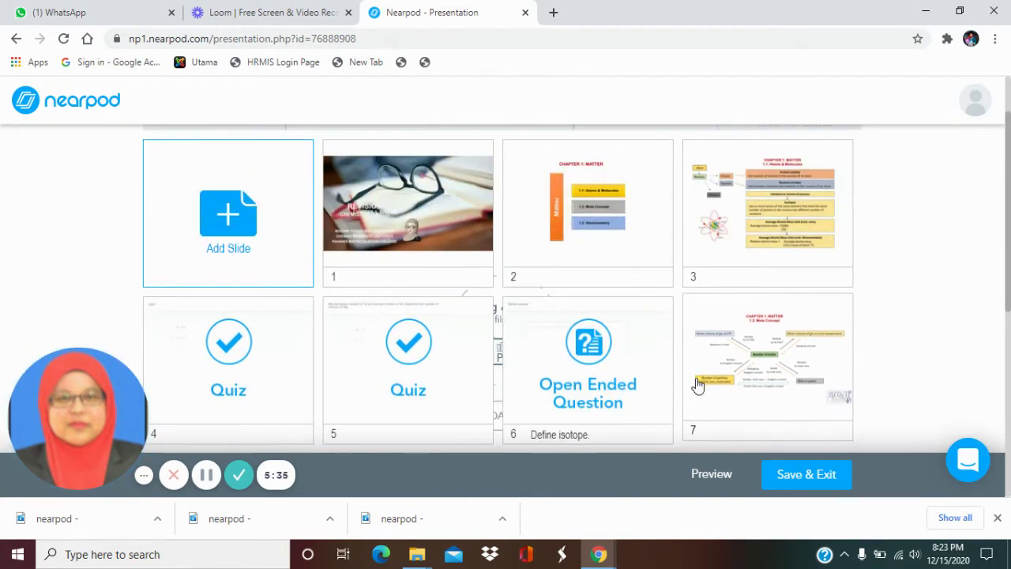
pyautogui.click(222, 225)
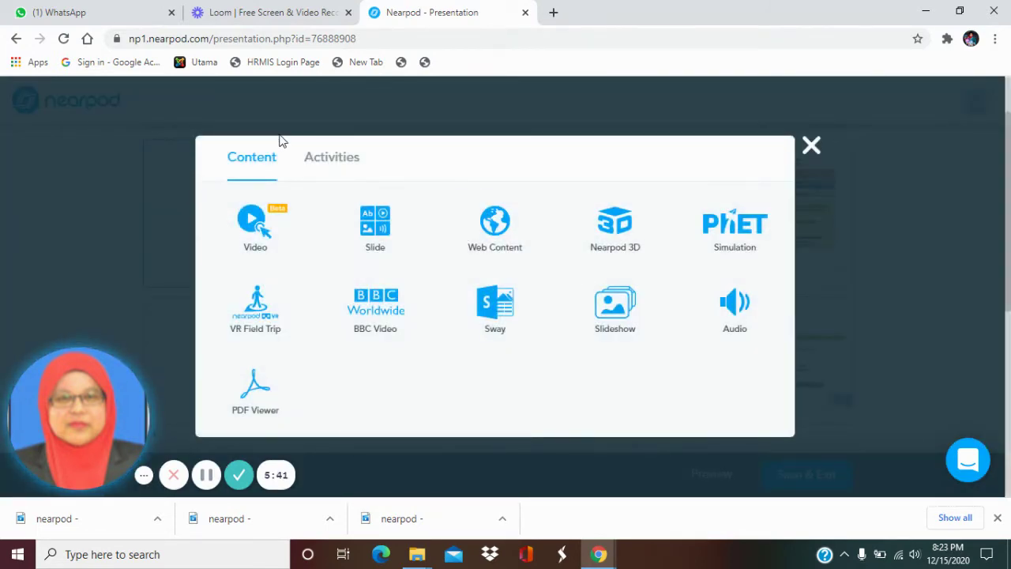
pyautogui.click(330, 165)
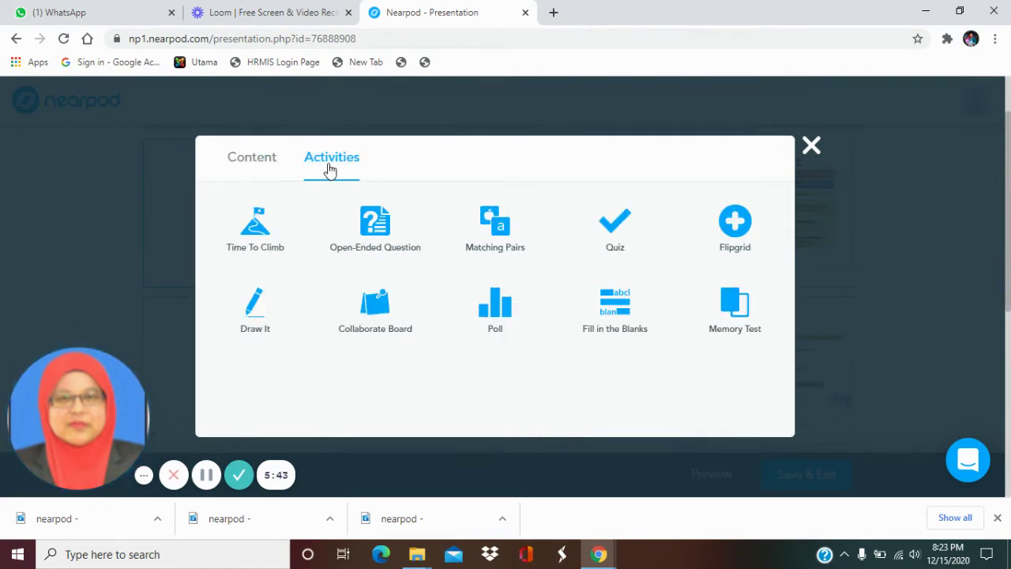
pyautogui.click(363, 249)
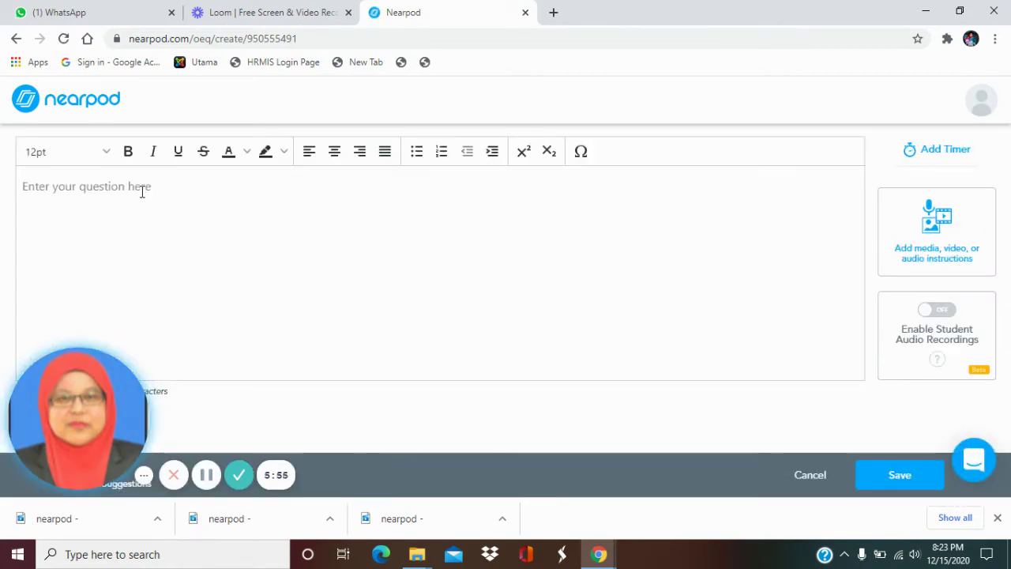
# Step: Enter "Define molarity" as the open-ended question and save it to the lesson
pyautogui.click(142, 195)
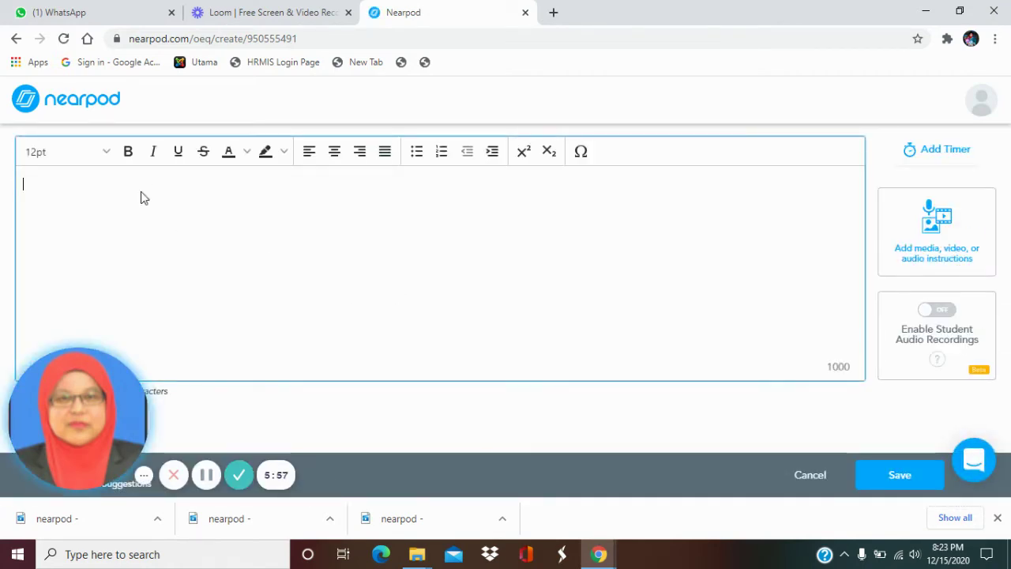
pyautogui.write('Def')
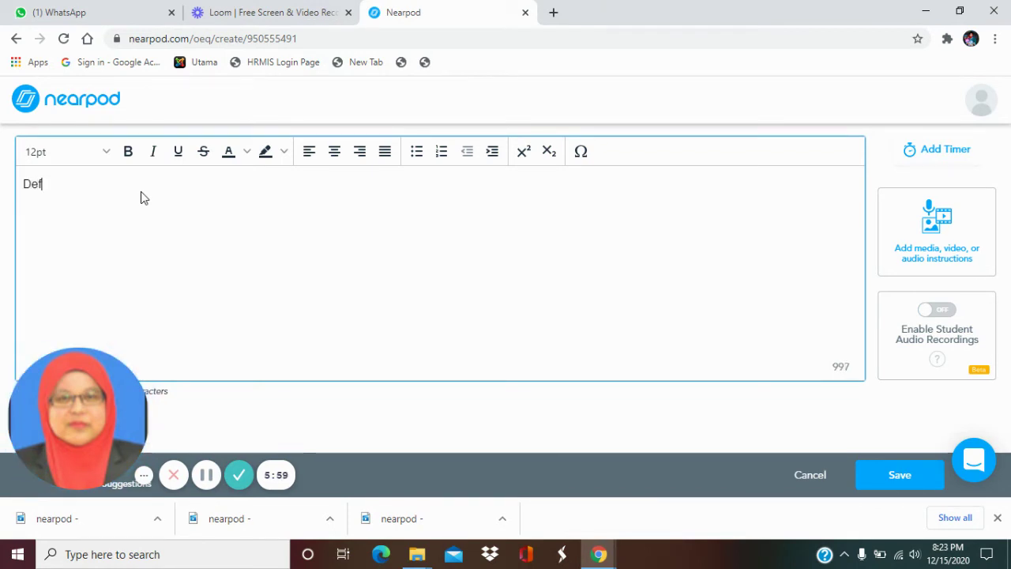
pyautogui.write('ine molarity')
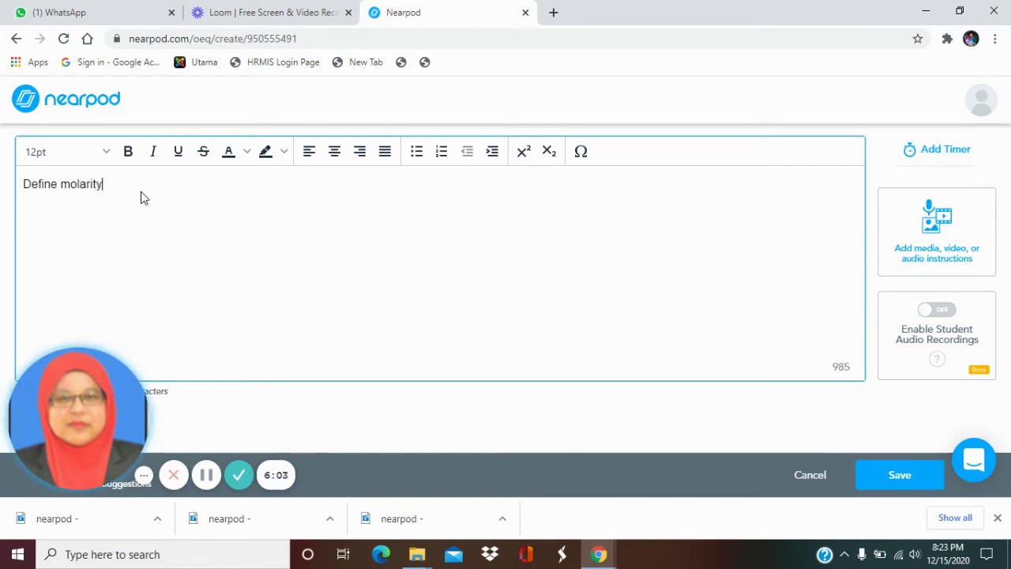
pyautogui.click(900, 476)
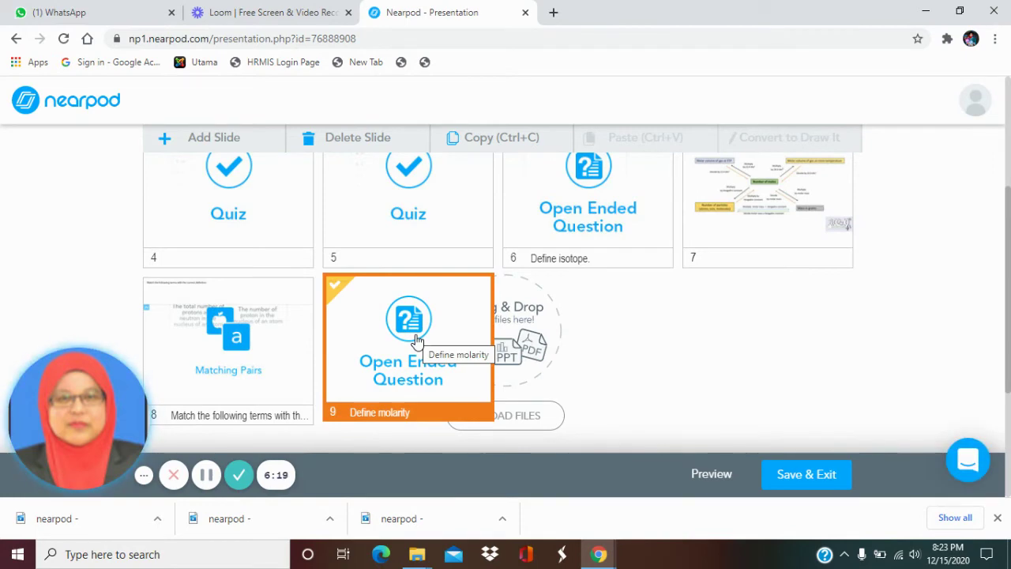
# Step: Move the "Define molarity" slide from the end of the lesson to ahead of the Atoms & Molecules slide
pyautogui.scroll(3, 417, 340)
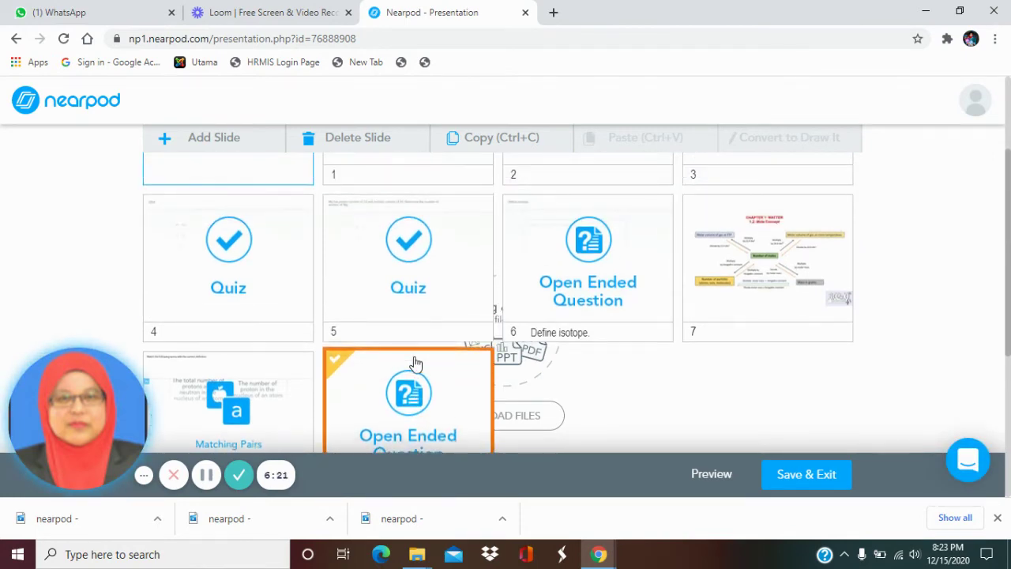
pyautogui.scroll(-3, 415, 360)
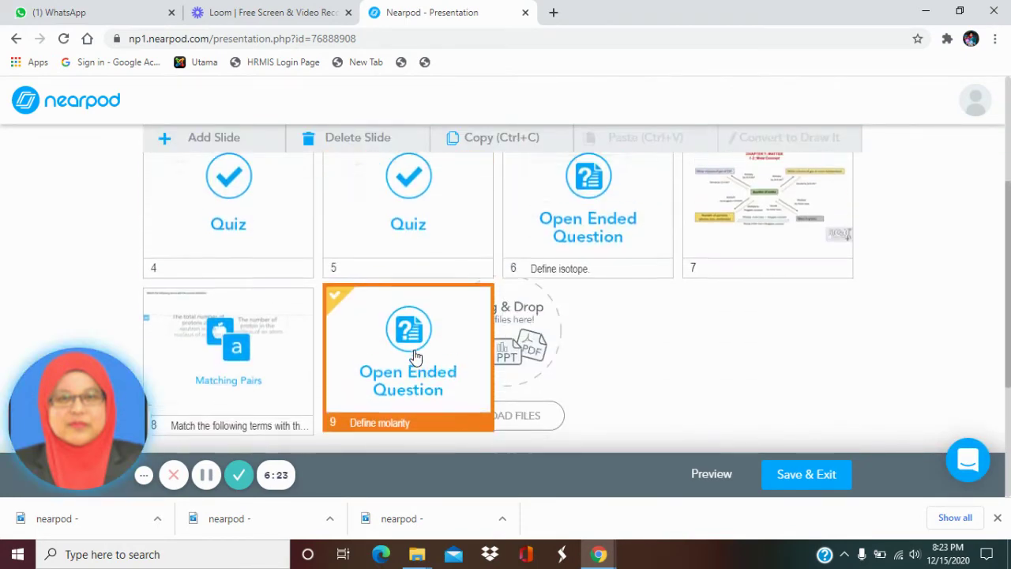
pyautogui.scroll(2, 414, 357)
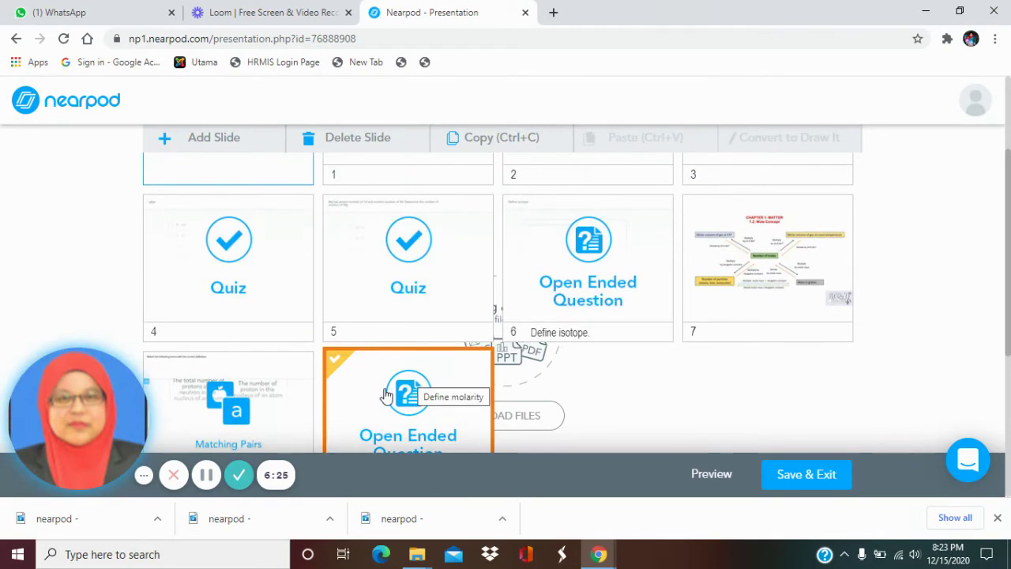
pyautogui.scroll(2, 429, 433)
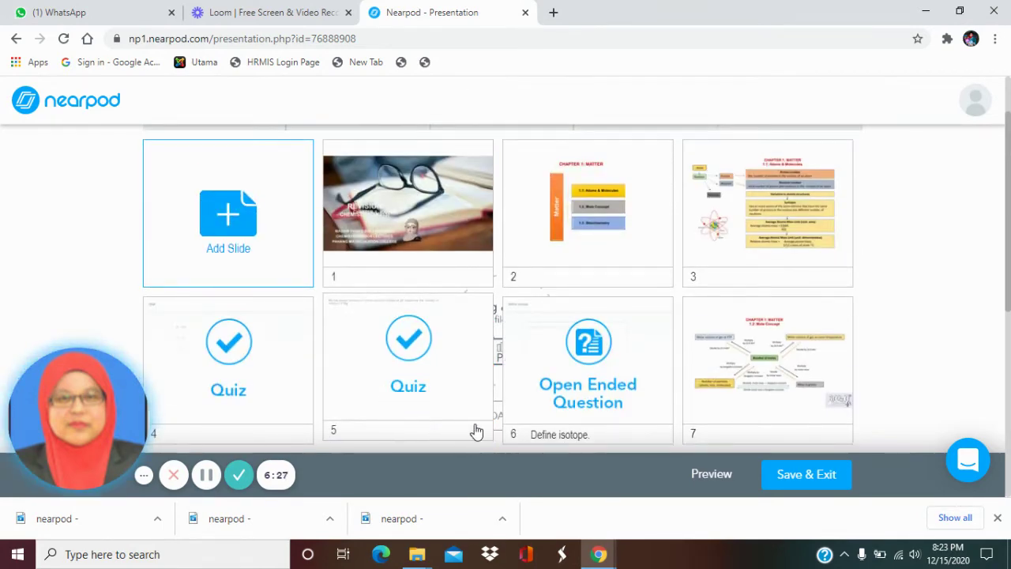
pyautogui.scroll(-2, 477, 432)
pyautogui.moveTo(436, 445); pyautogui.dragTo(767, 189)
pyautogui.scroll(3, 334, 418)
pyautogui.moveTo(312, 415); pyautogui.dragTo(782, 287)
pyautogui.scroll(-3, 783, 286)
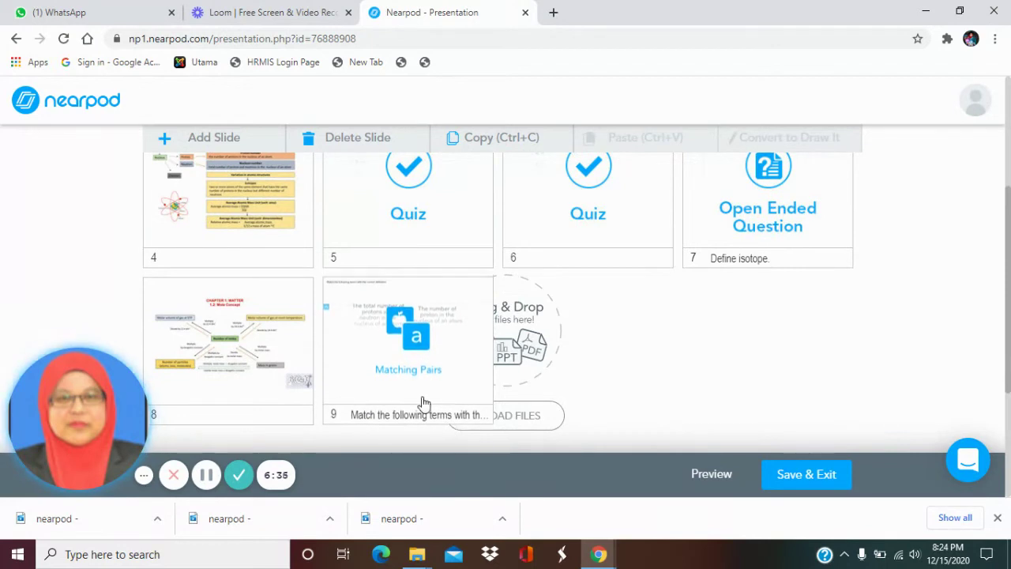
# Step: Open the Matching Pairs slide at the end of the lesson for editing
pyautogui.click(404, 355)
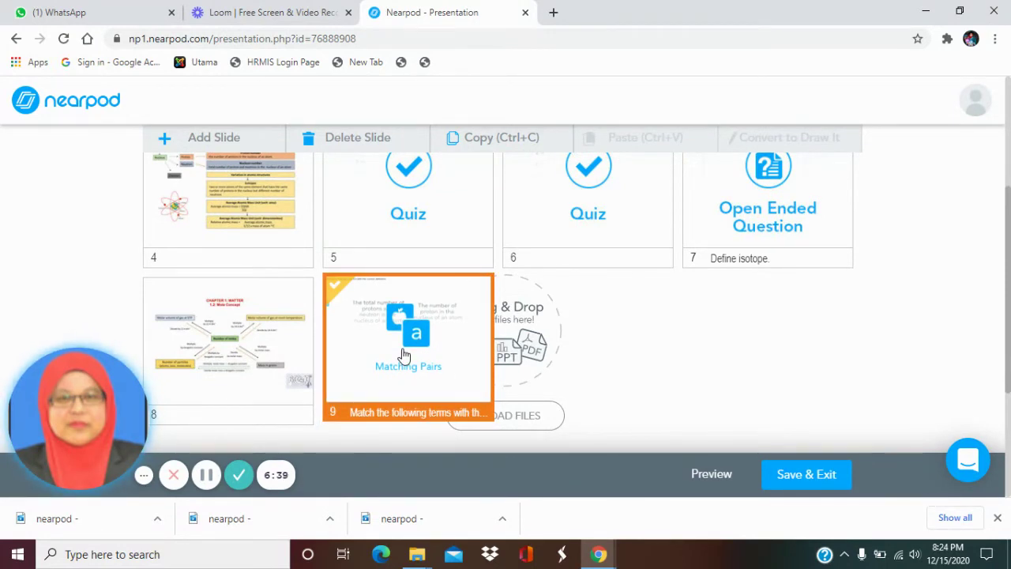
pyautogui.doubleClick(404, 355)
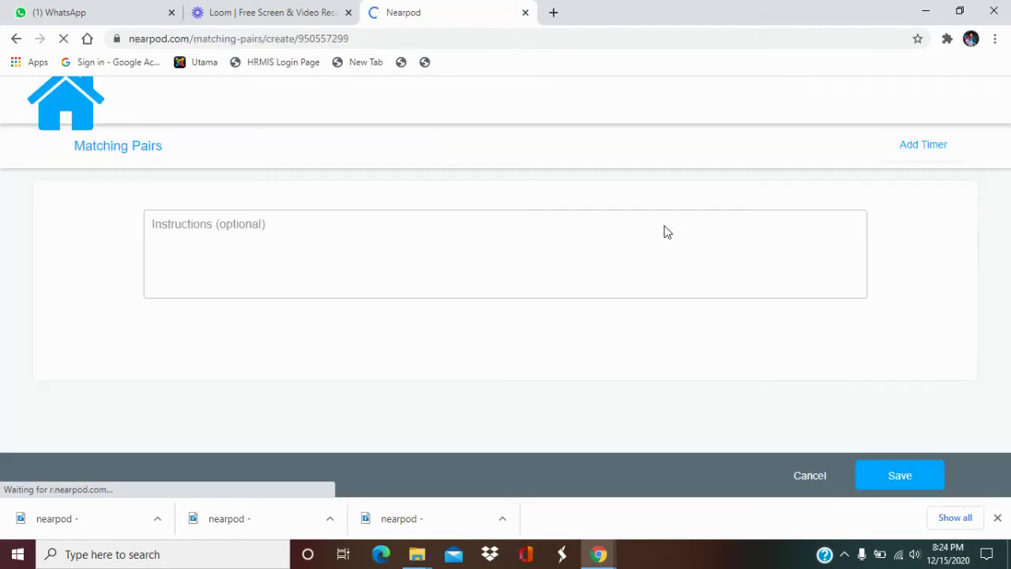
pyautogui.scroll(-1, 600, 264)
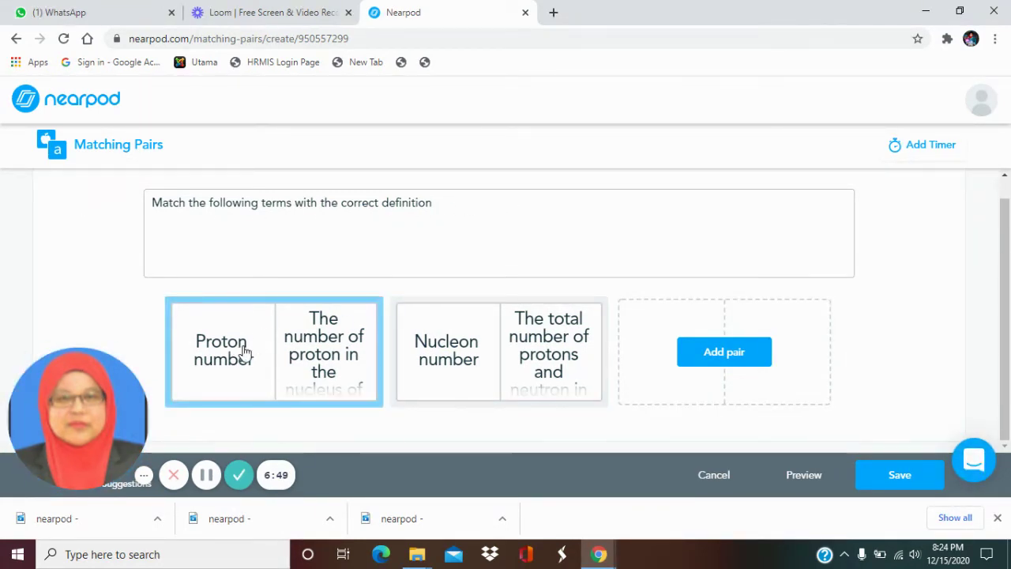
# Step: Add a third pair to the Matching Pairs activity, matching "dew" with "thtr"
pyautogui.click(716, 357)
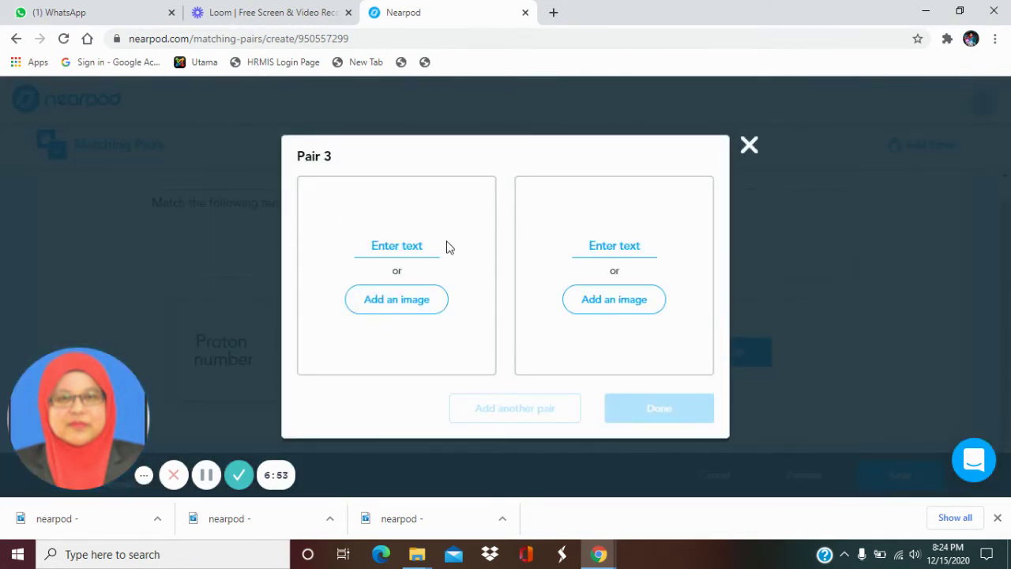
pyautogui.click(423, 247)
pyautogui.write('dew')
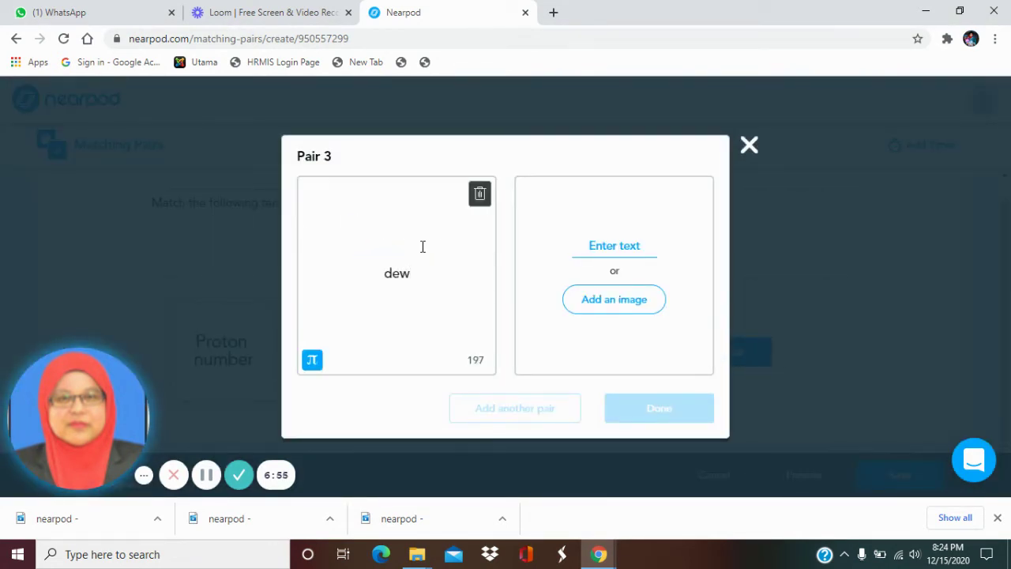
pyautogui.click(600, 247)
pyautogui.write('thtr')
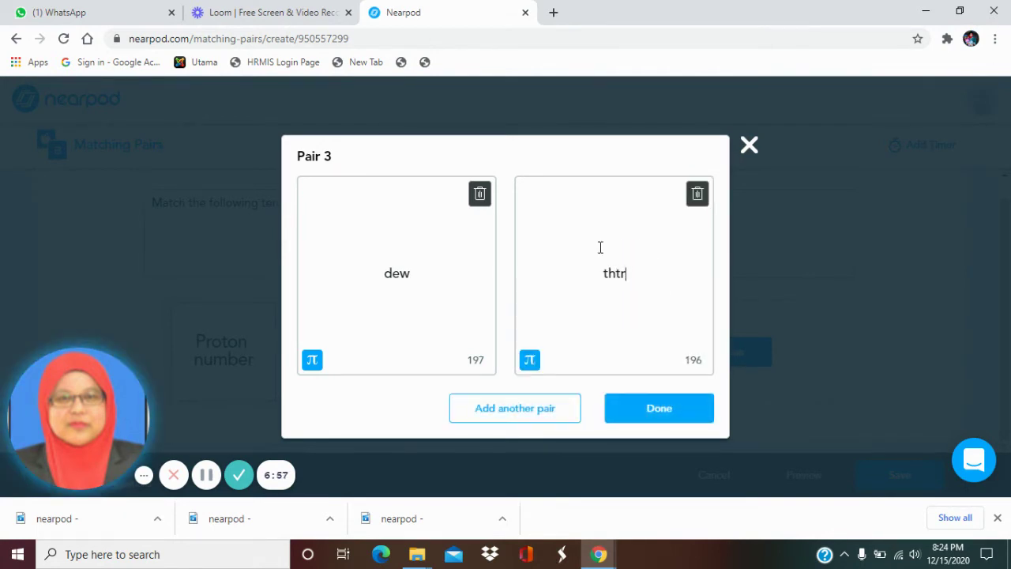
pyautogui.click(674, 419)
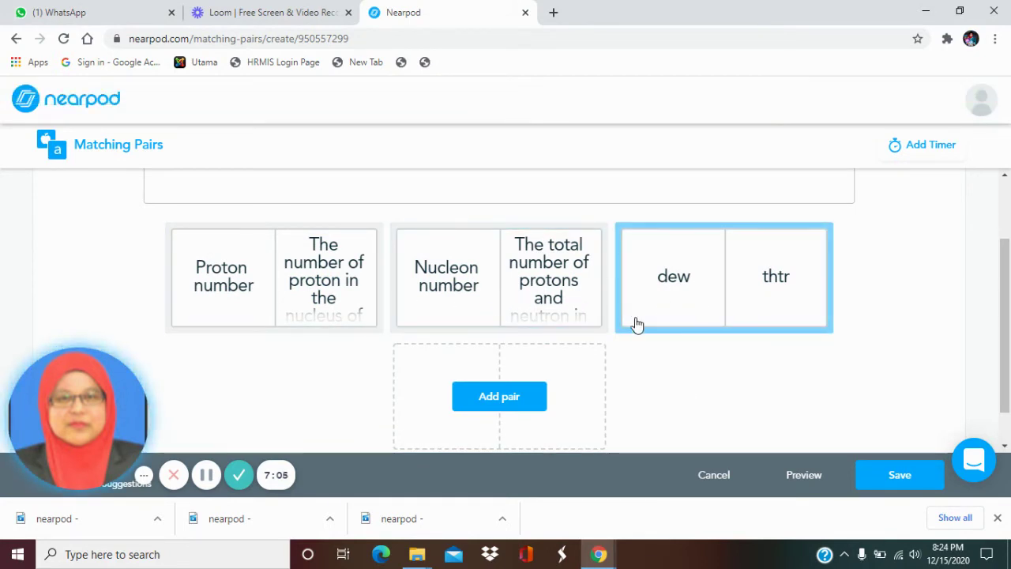
# Step: Save the Matching Pairs activity, and save and exit the whole lesson
pyautogui.click(902, 477)
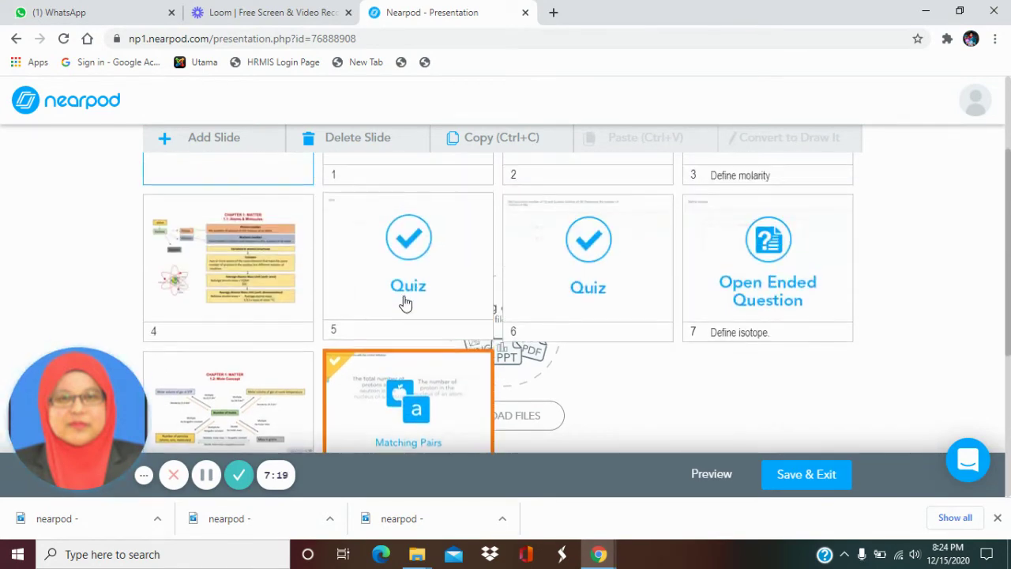
pyautogui.scroll(-2, 406, 303)
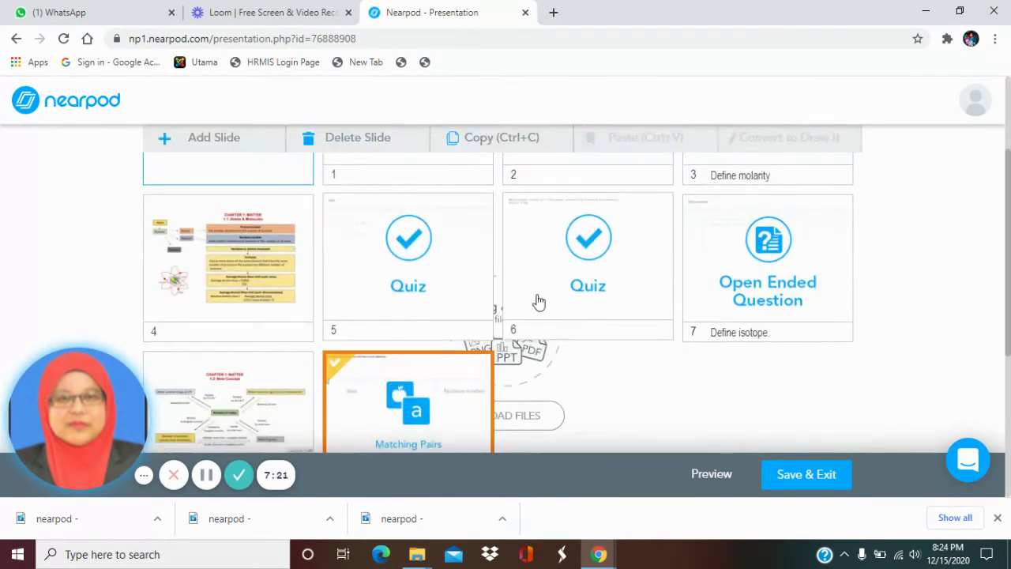
pyautogui.click(814, 472)
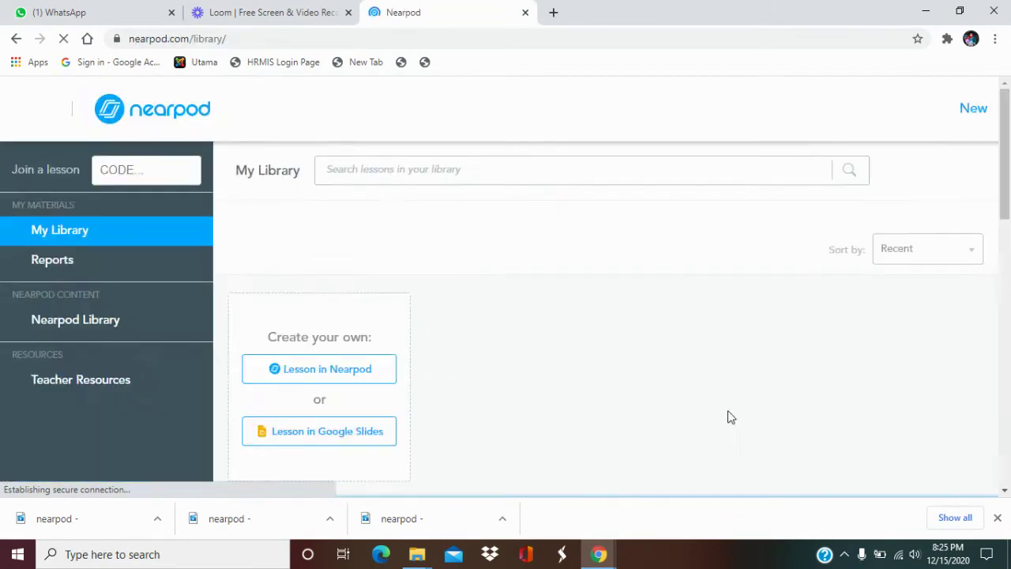
# Step: Find the Chemistry Revision (Matter) lesson in My Library and open its preview
pyautogui.scroll(-2, 631, 393)
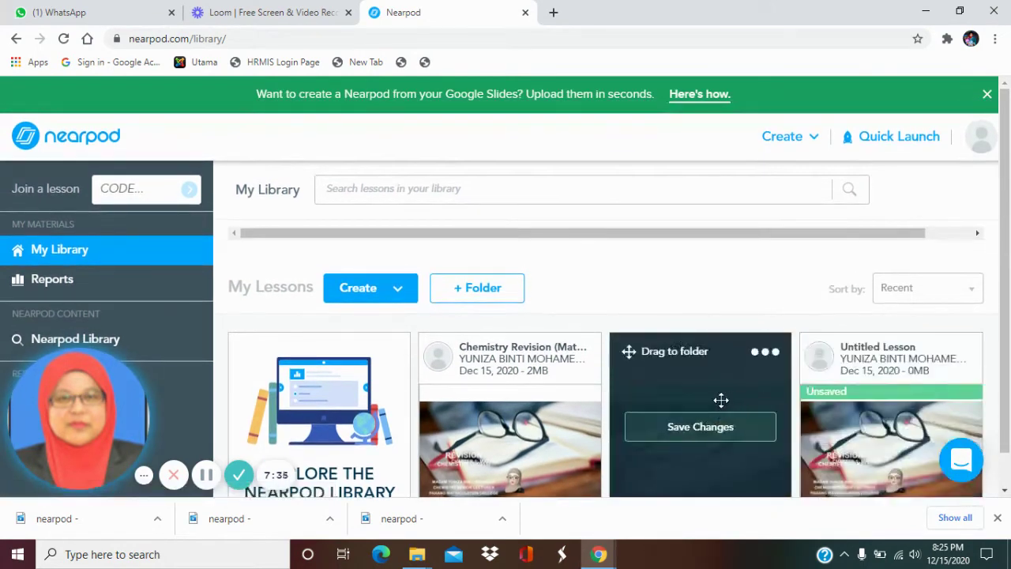
pyautogui.scroll(-2, 722, 403)
pyautogui.scroll(-2, 722, 406)
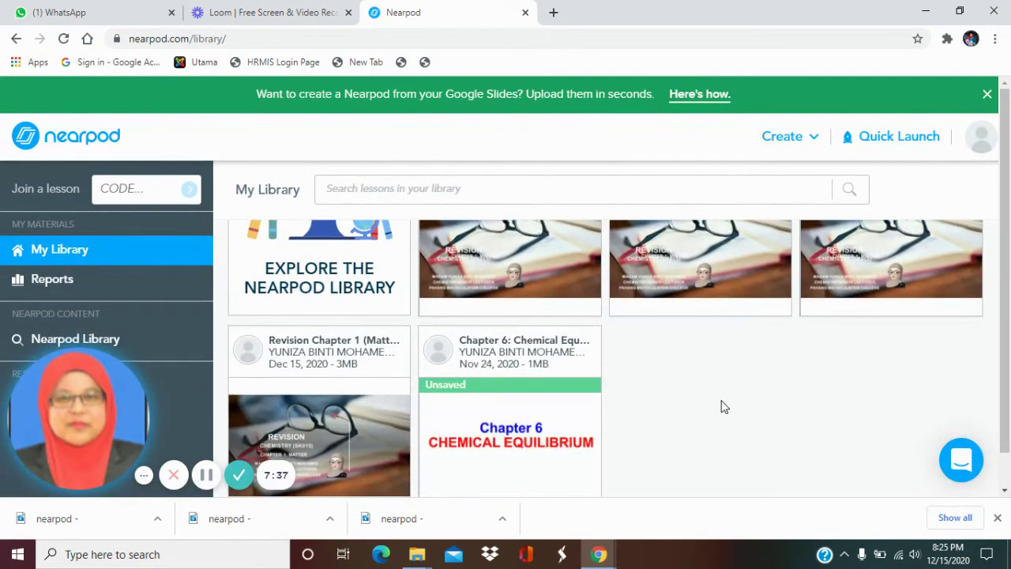
pyautogui.scroll(-1, 722, 406)
pyautogui.scroll(1, 722, 406)
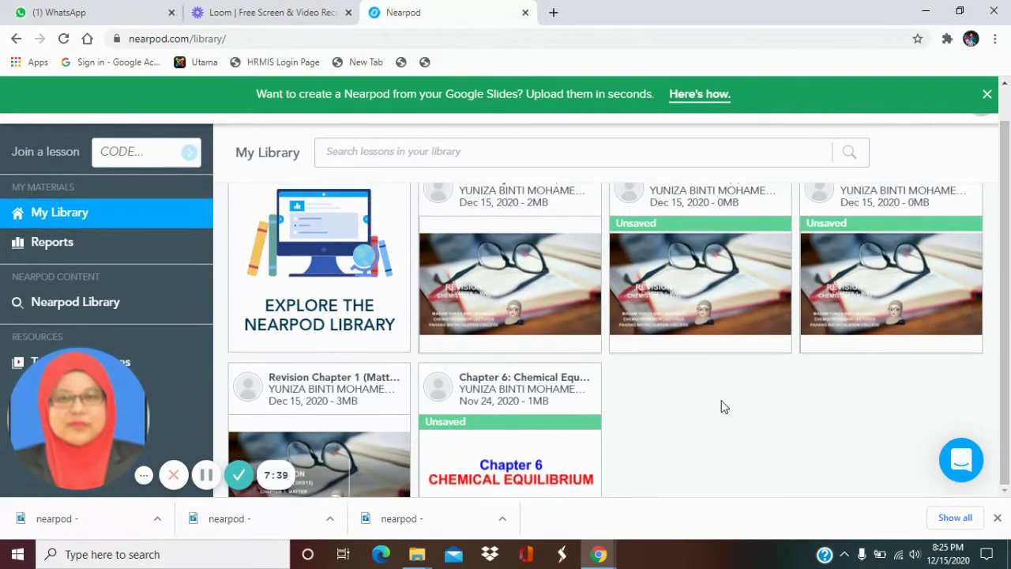
pyautogui.scroll(1, 722, 406)
pyautogui.moveTo(497, 372)
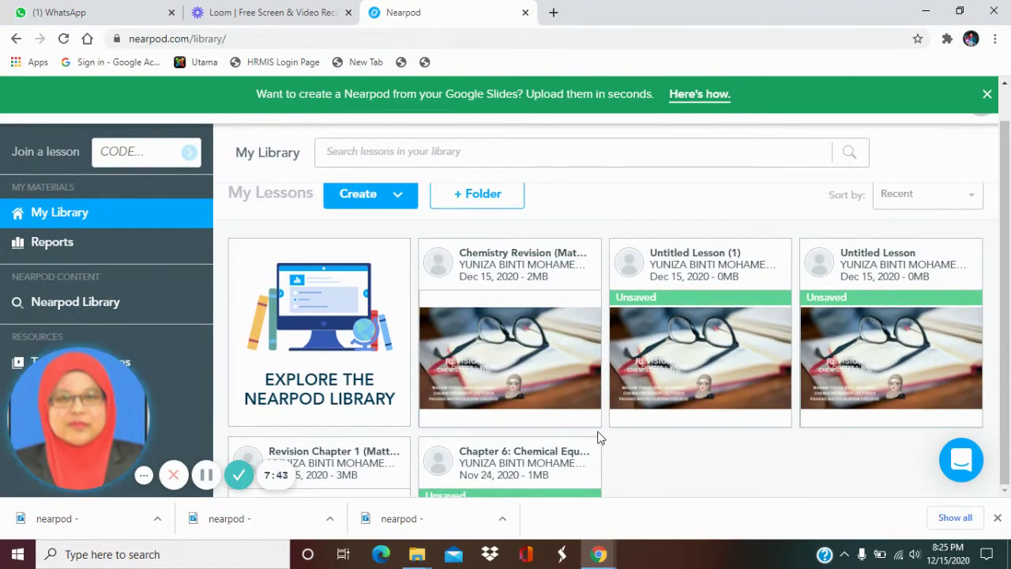
pyautogui.click(566, 413)
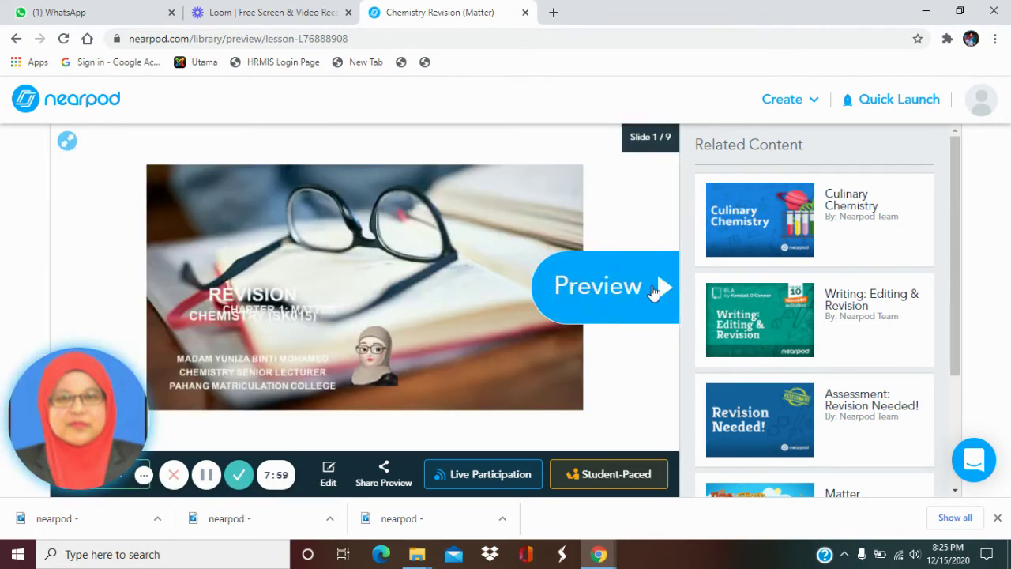
# Step: Step through the lesson preview from the first slide to the Matching Pairs activity on slide 9
pyautogui.click(662, 290)
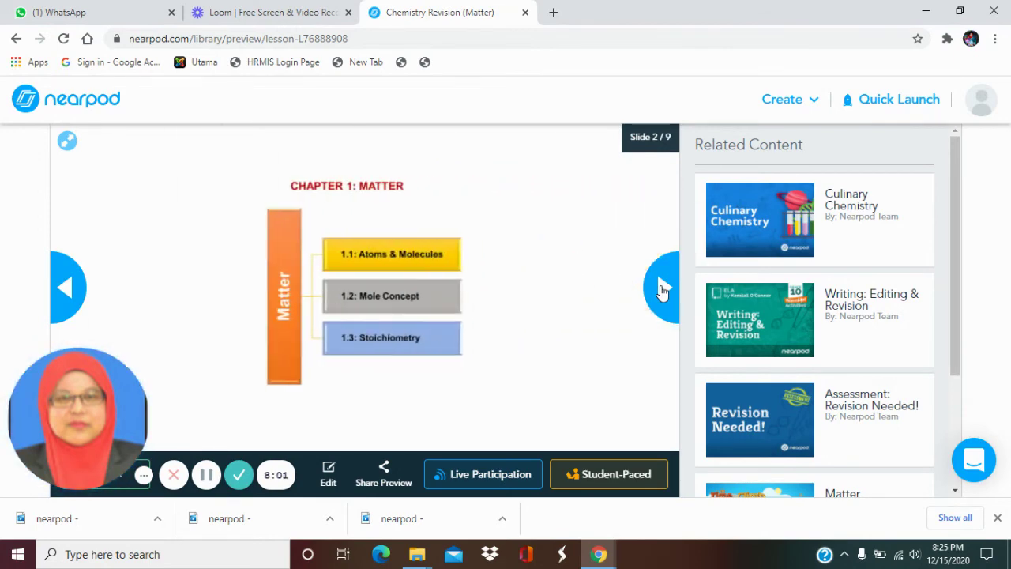
pyautogui.click(662, 289)
pyautogui.click(662, 289)
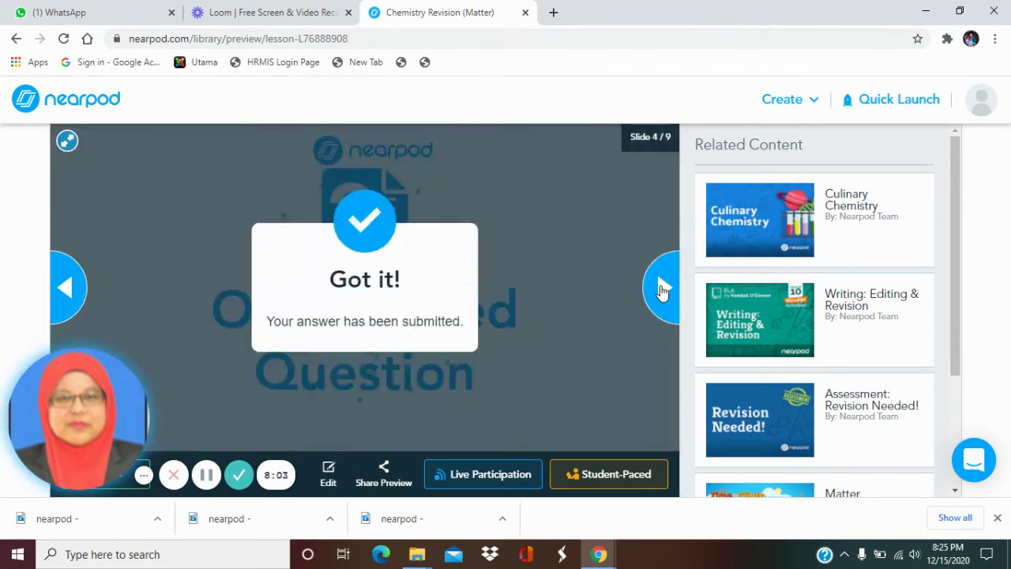
pyautogui.click(662, 289)
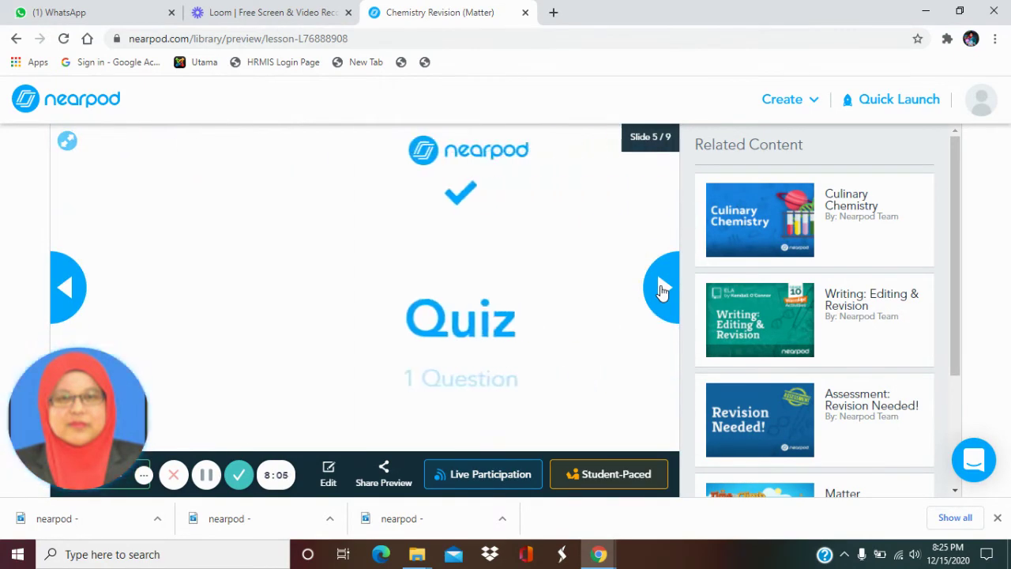
pyautogui.click(662, 289)
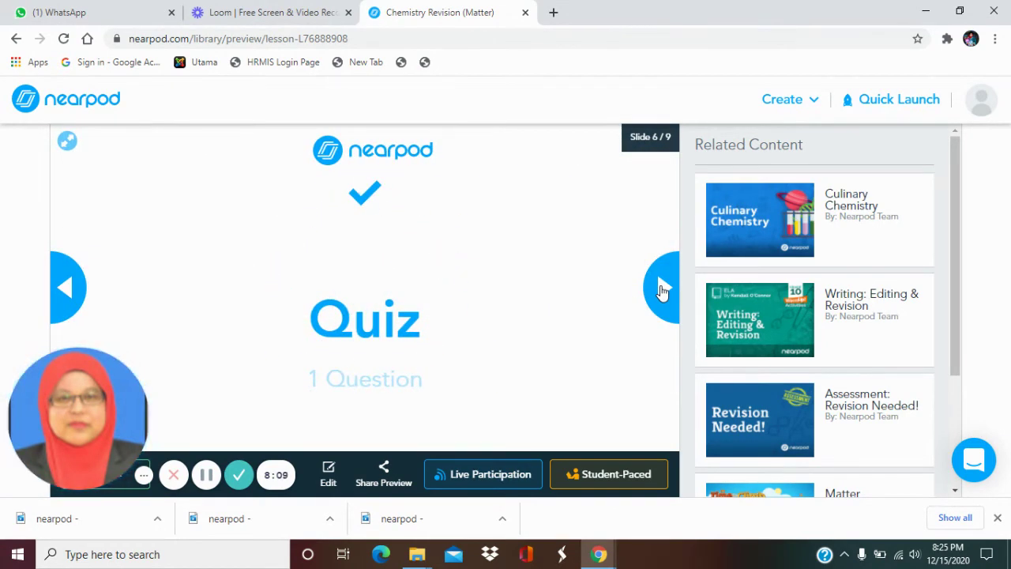
pyautogui.click(662, 289)
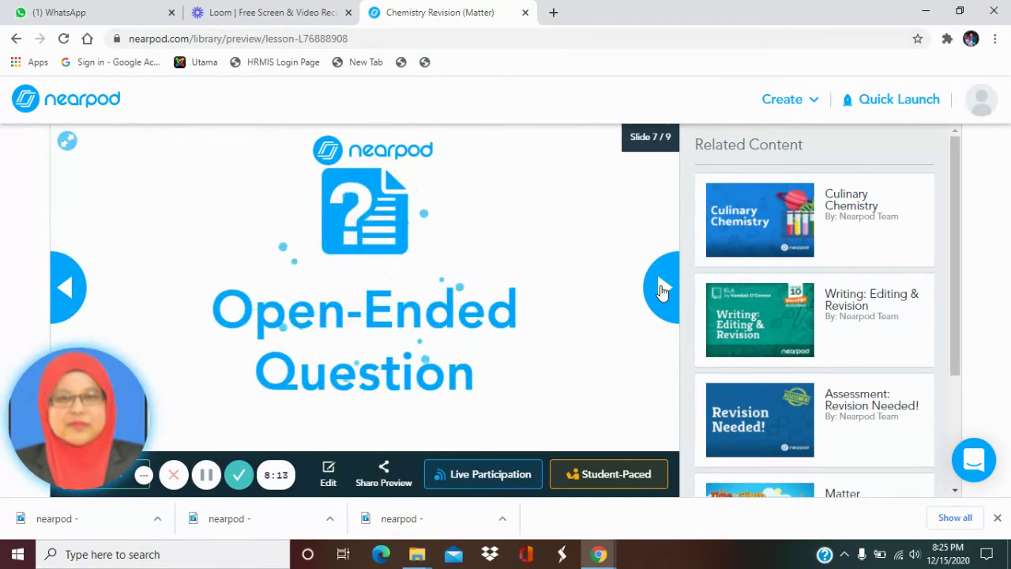
pyautogui.click(663, 289)
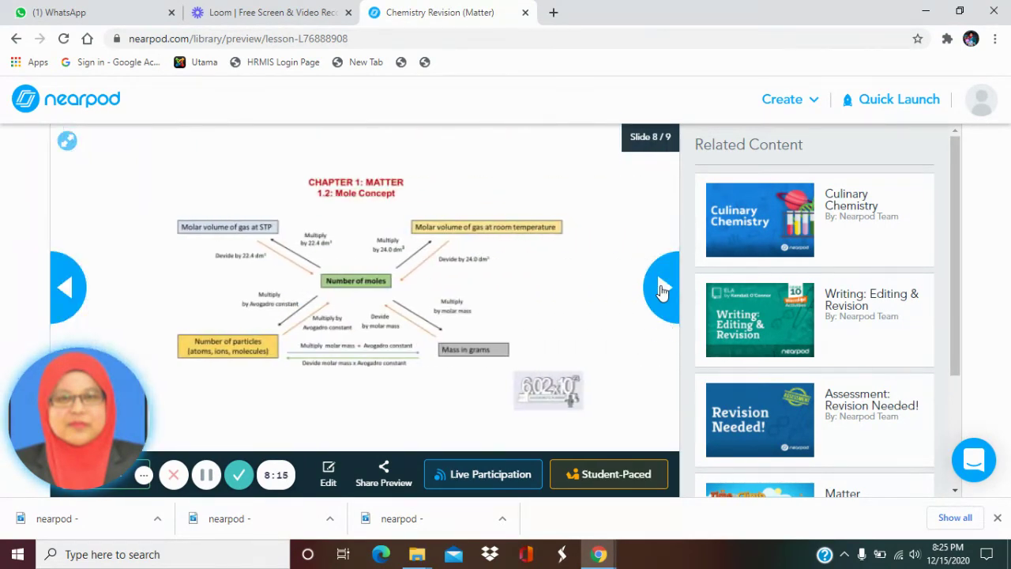
pyautogui.click(662, 289)
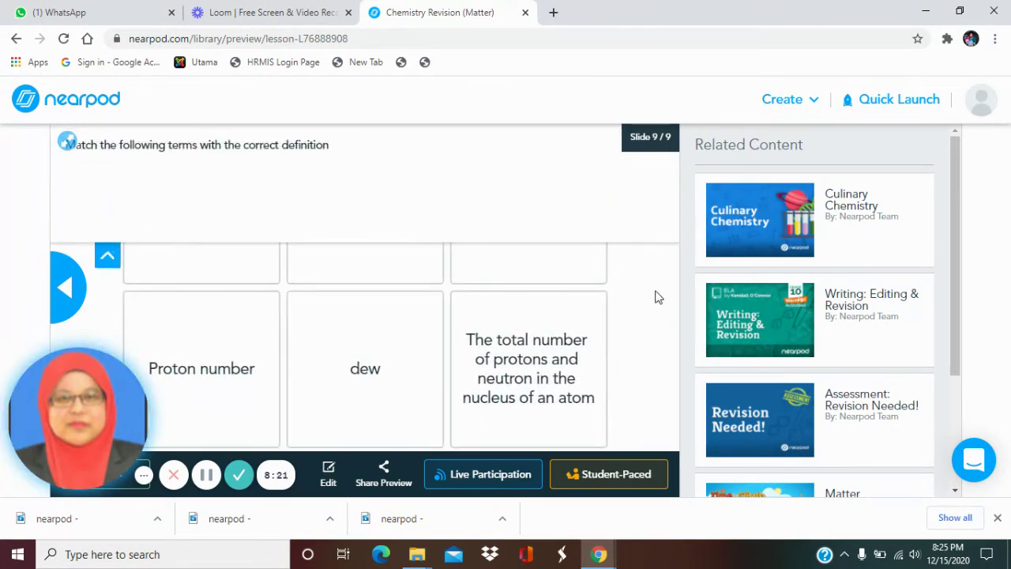
# Step: Launch the lesson as Student-Paced and display its shareable link before closing the sharing window
pyautogui.click(617, 478)
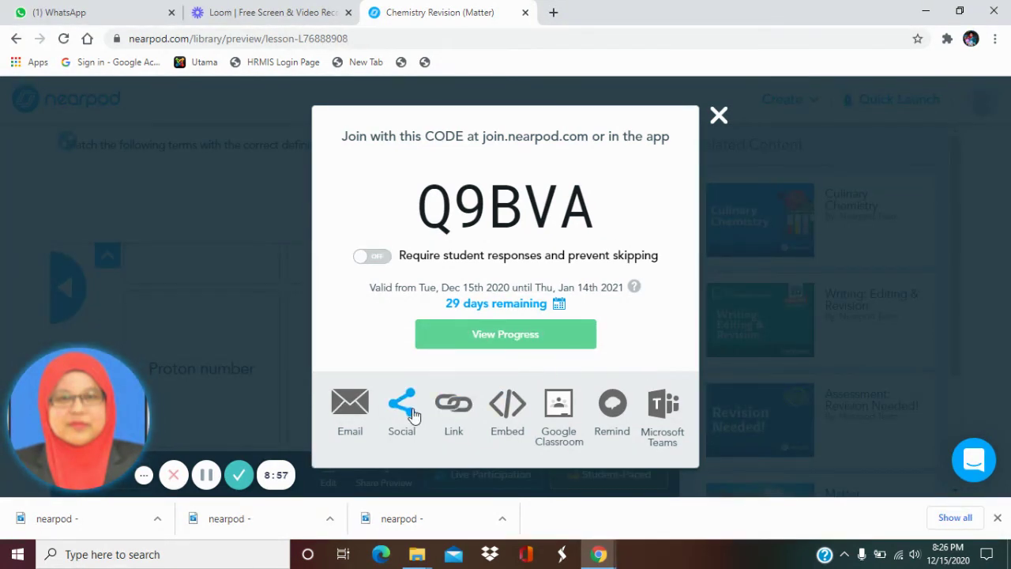
pyautogui.click(453, 407)
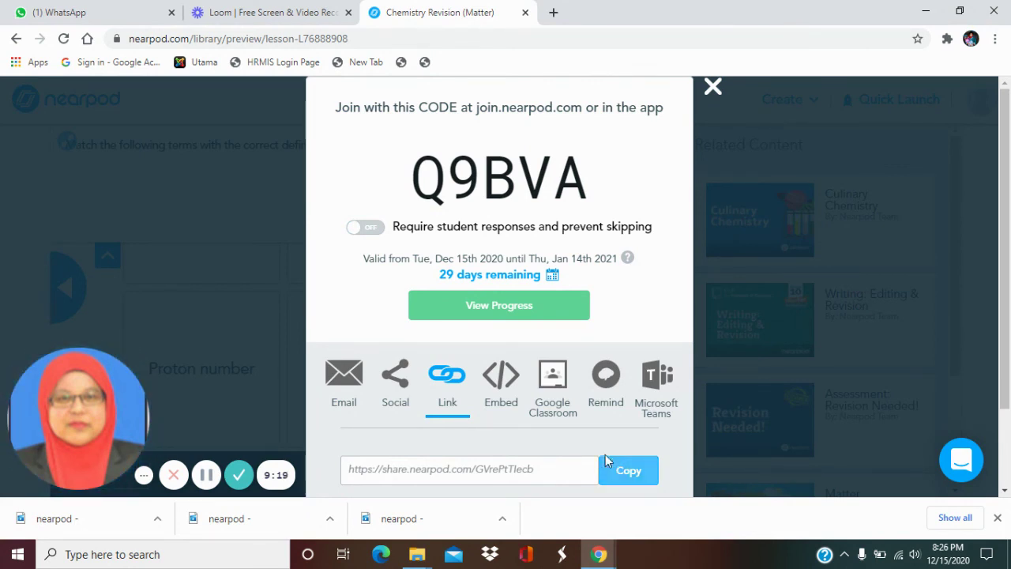
pyautogui.click(712, 88)
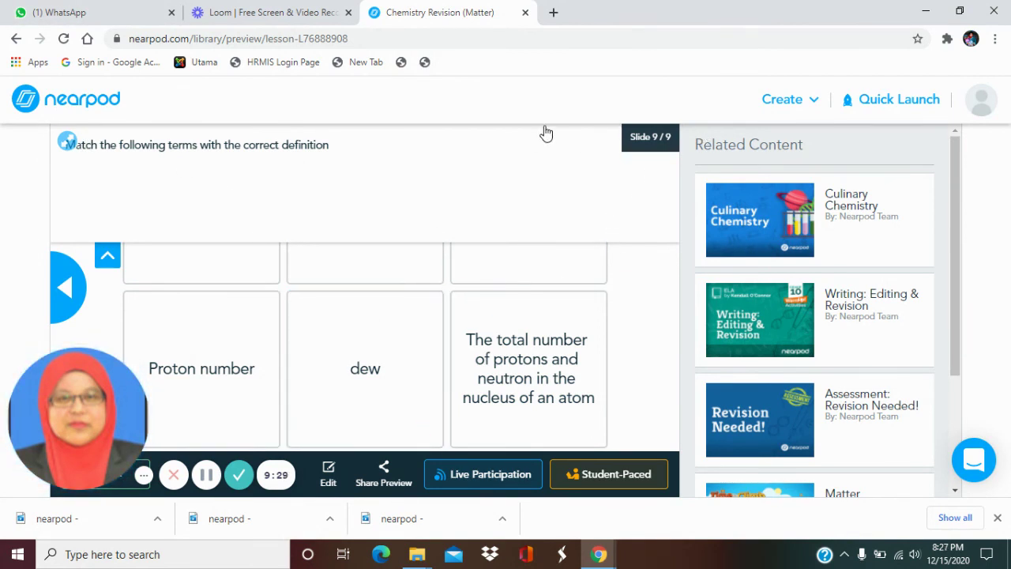
# Step: Open the session report for Revision Chapter 1 (Matter) from the post-session reports
pyautogui.click(16, 39)
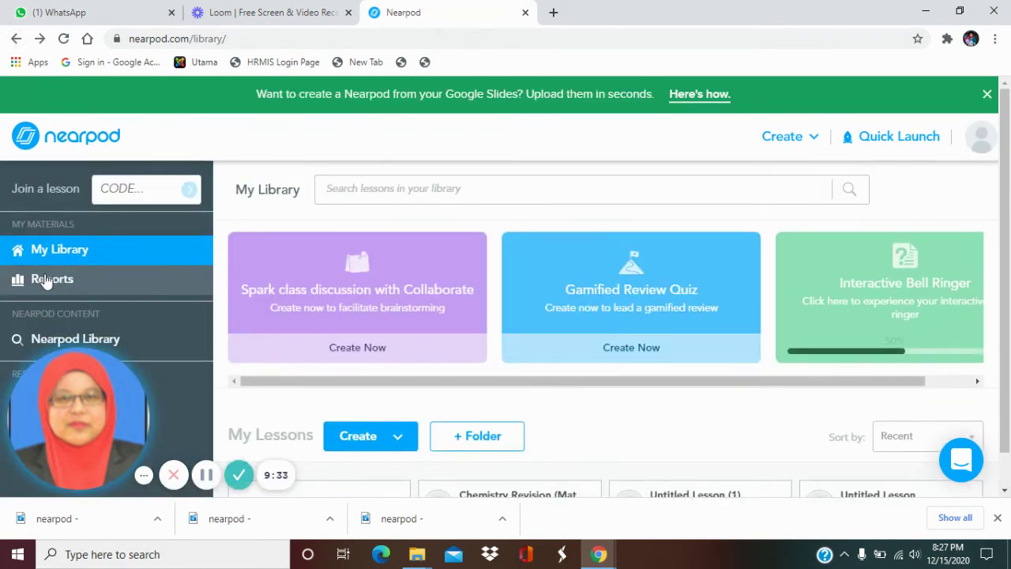
pyautogui.click(48, 281)
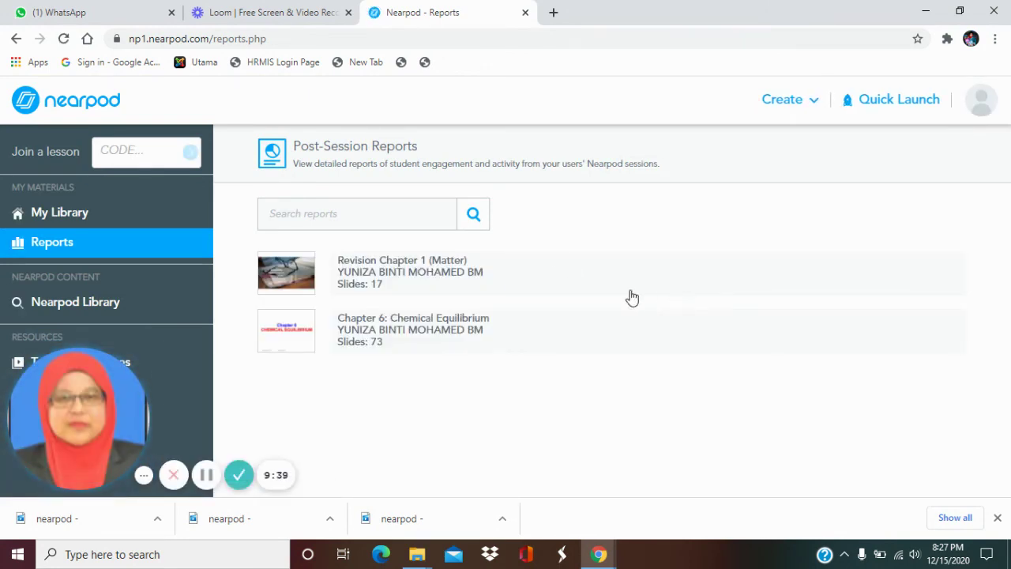
pyautogui.click(392, 276)
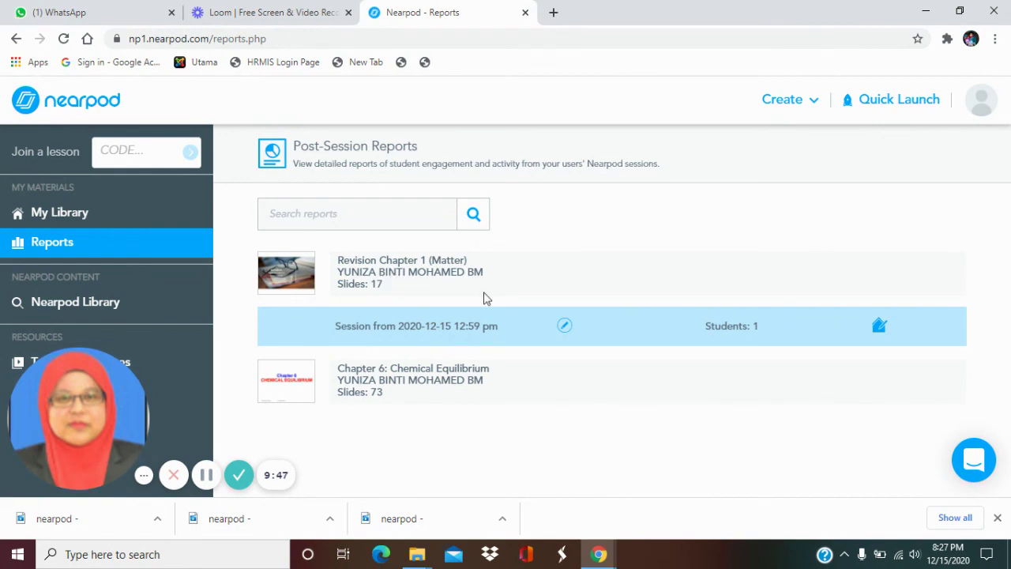
pyautogui.click(733, 330)
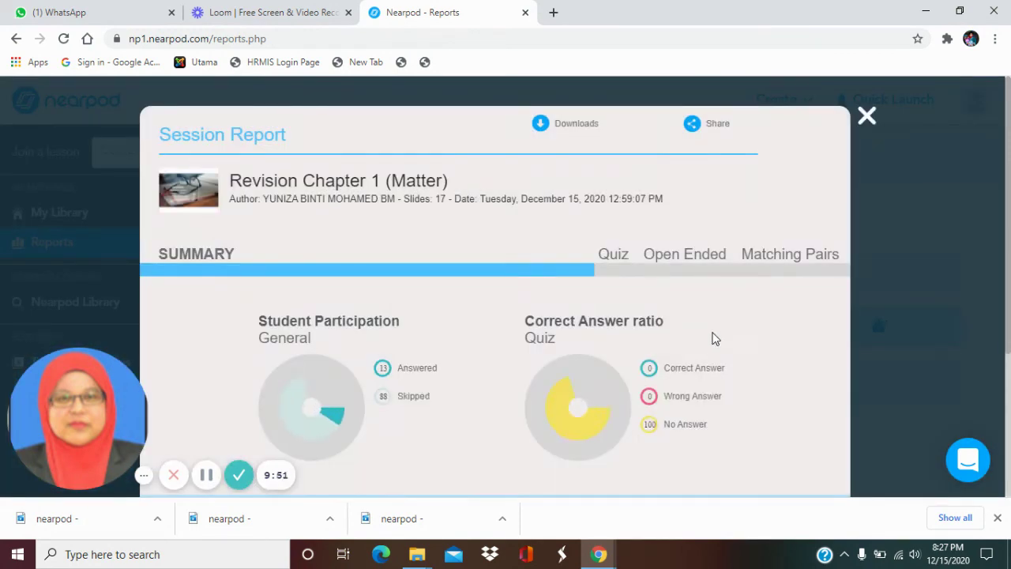
# Step: Examine the report's student participation, correct answer ratio and student engagement details
pyautogui.scroll(-3, 711, 337)
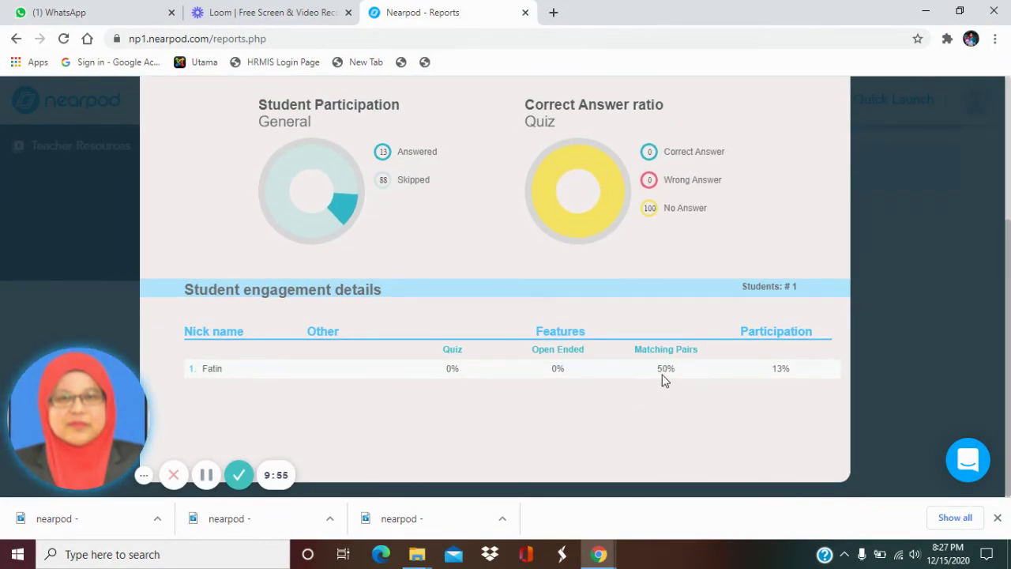
pyautogui.scroll(1, 664, 379)
pyautogui.scroll(1, 663, 379)
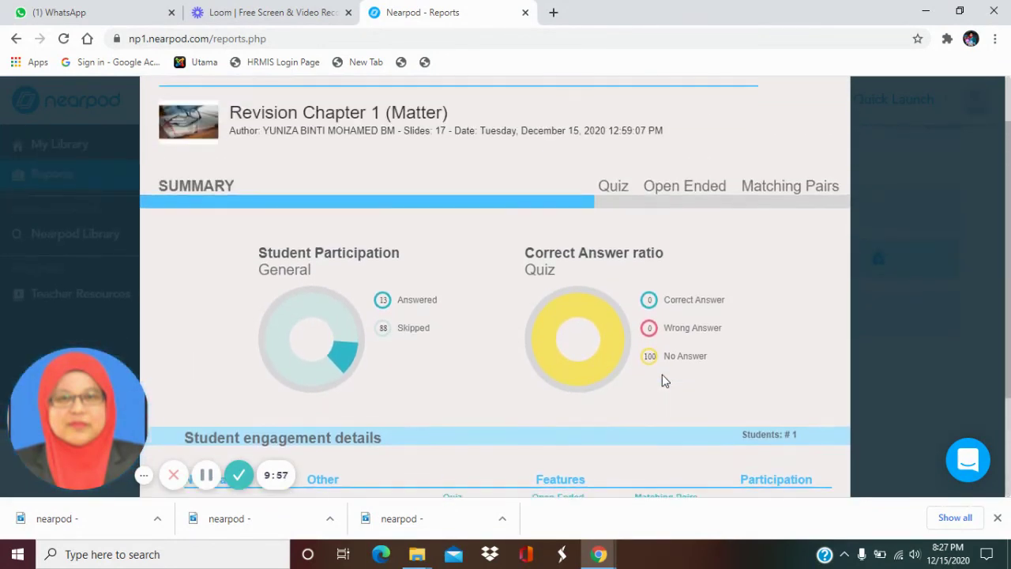
pyautogui.scroll(1, 663, 376)
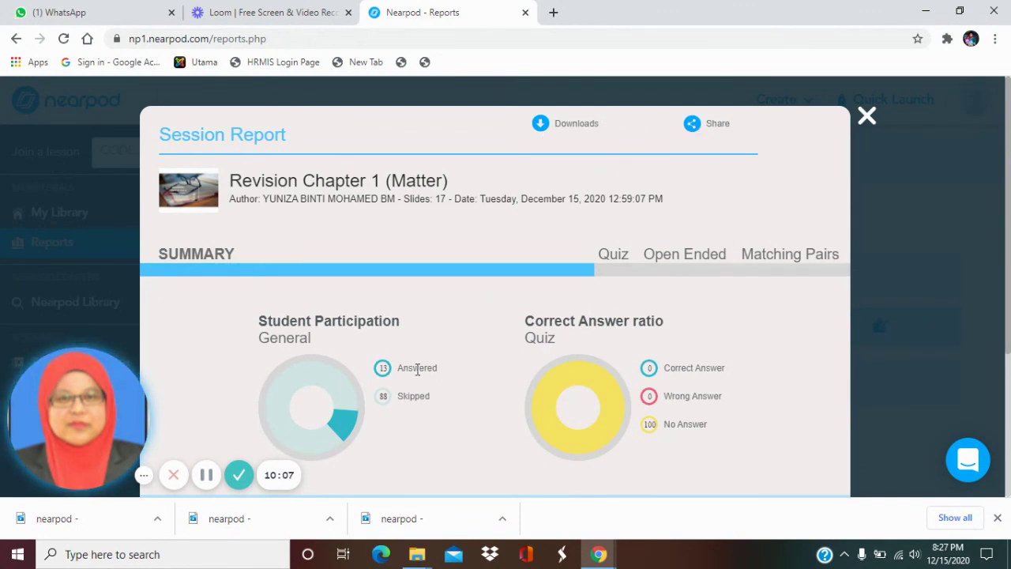
pyautogui.scroll(-2, 560, 290)
pyautogui.scroll(2, 559, 290)
# Step: Return to My Library and look over the lessons listed there
pyautogui.click(16, 39)
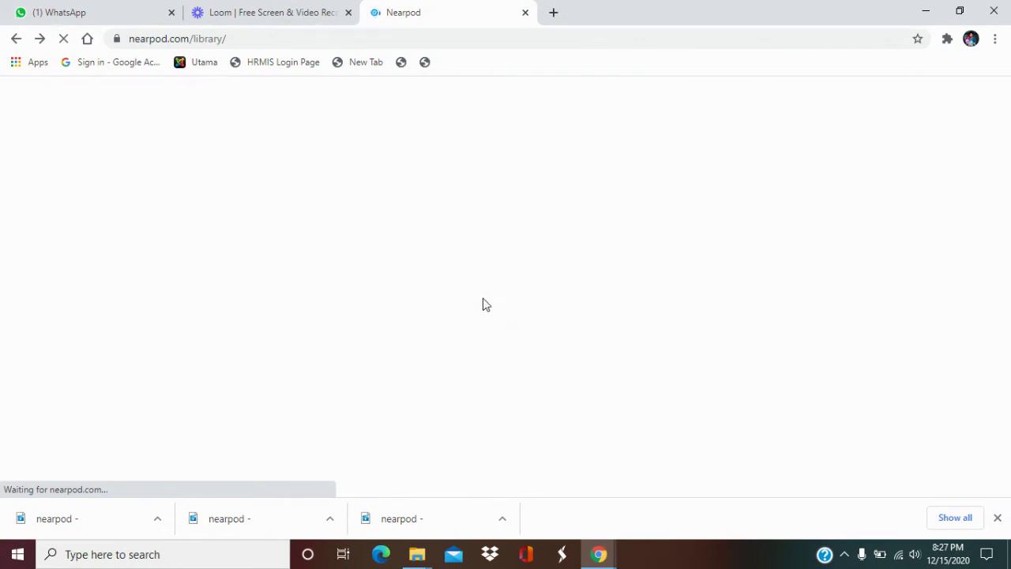
pyautogui.scroll(-1, 621, 370)
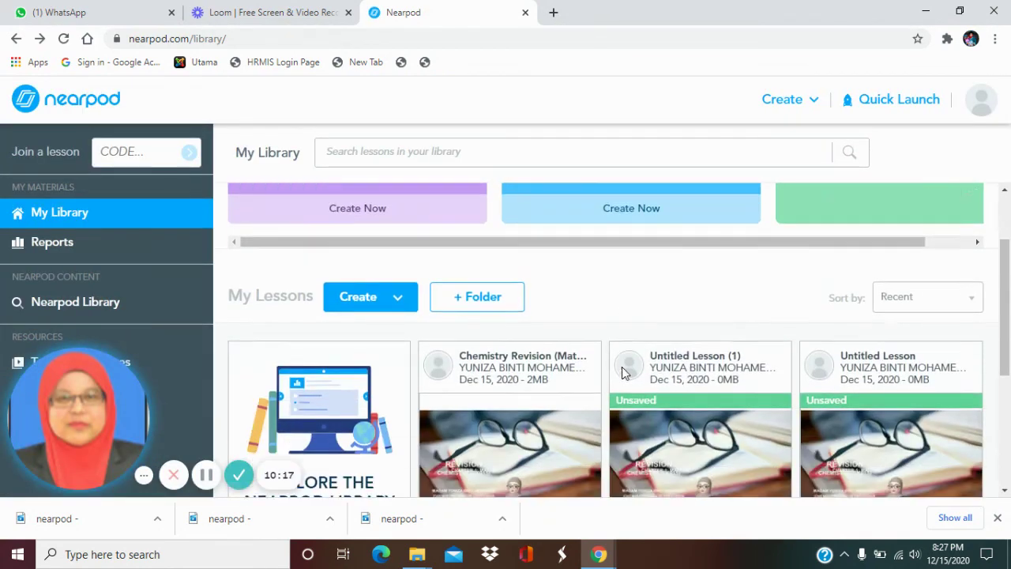
pyautogui.scroll(-1, 622, 367)
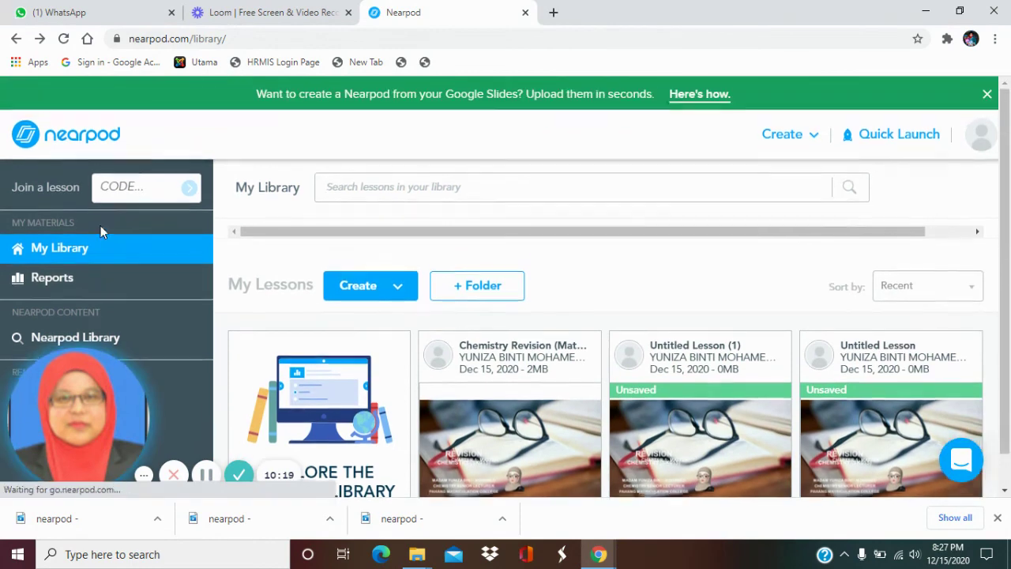
pyautogui.scroll(-1, 707, 358)
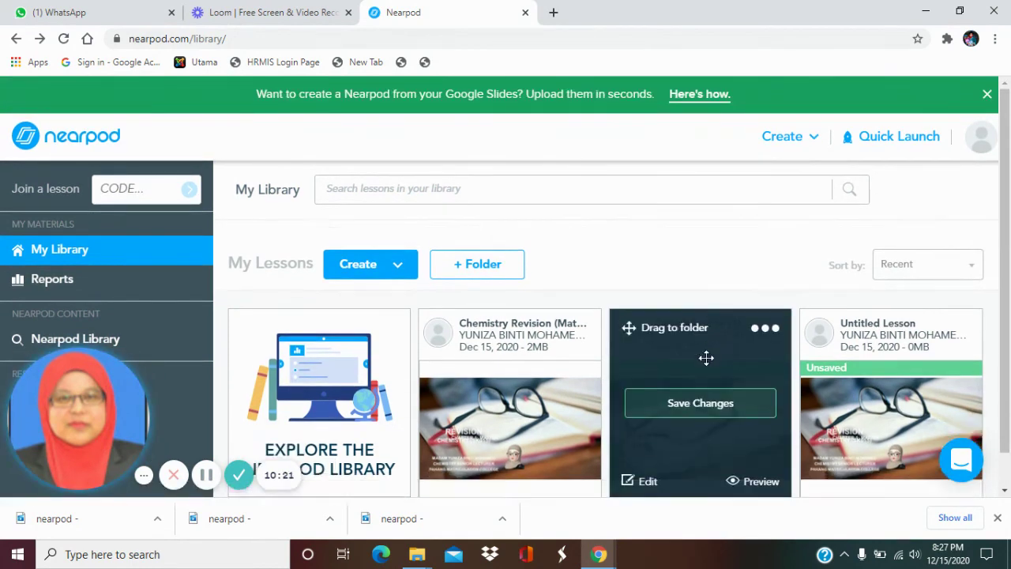
pyautogui.scroll(-1, 707, 358)
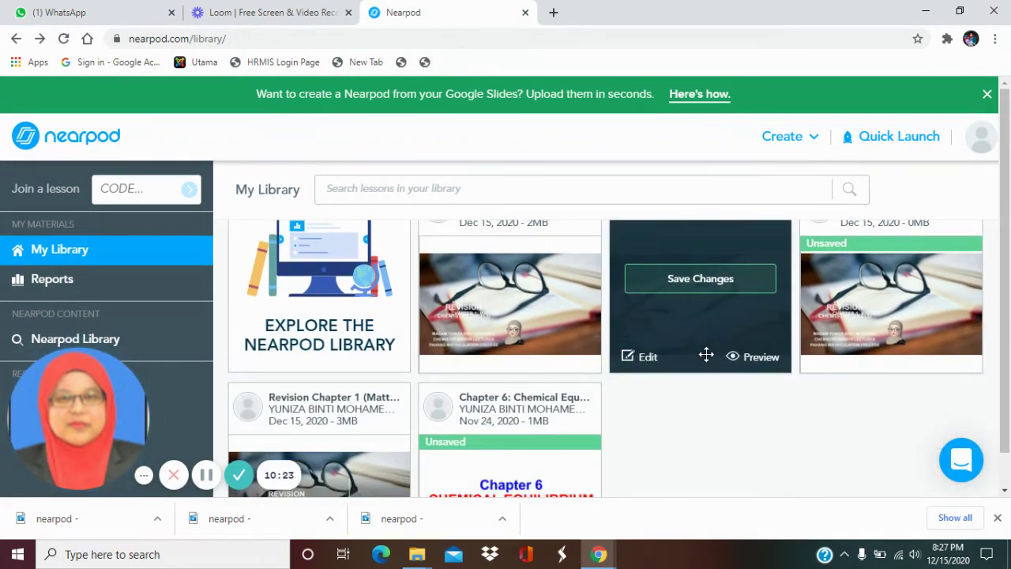